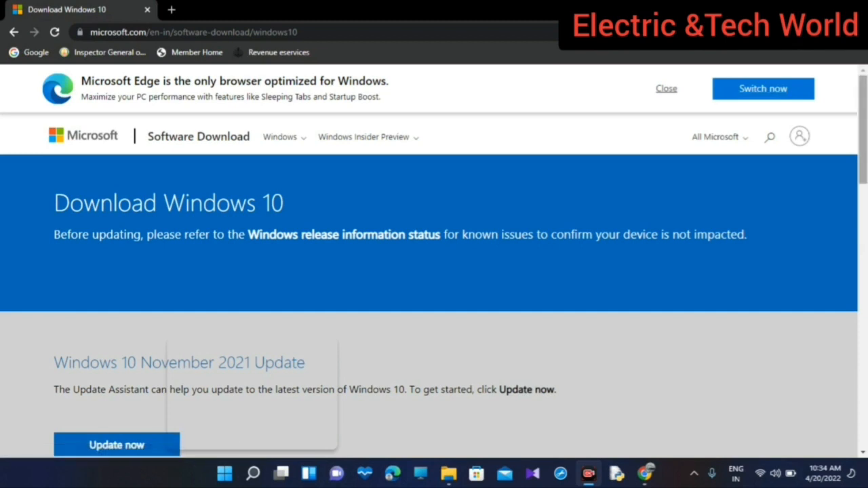
scroll(434, 261, down, 2)
scroll(434, 261, up, 2)
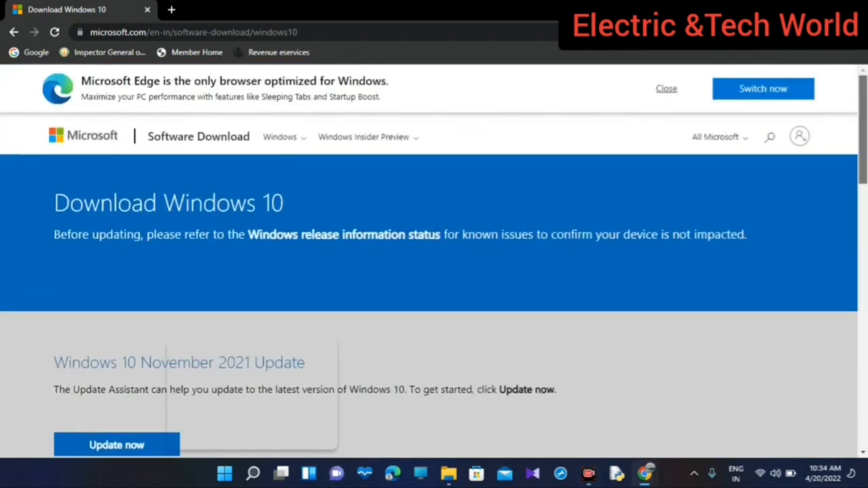
scroll(434, 261, down, 1)
scroll(434, 261, up, 1)
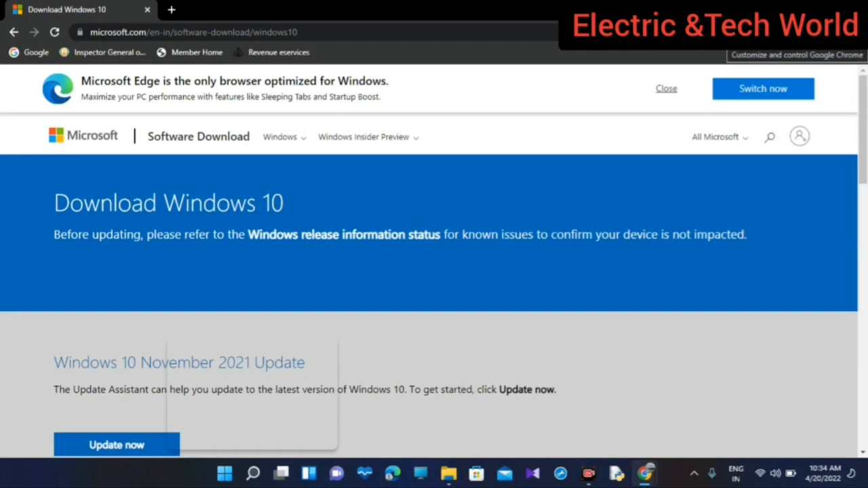
Step: Reload the Windows 10 download page with the developer tools' mobile device emulation on to reach the ISO page, closing the tools when done
click(856, 32)
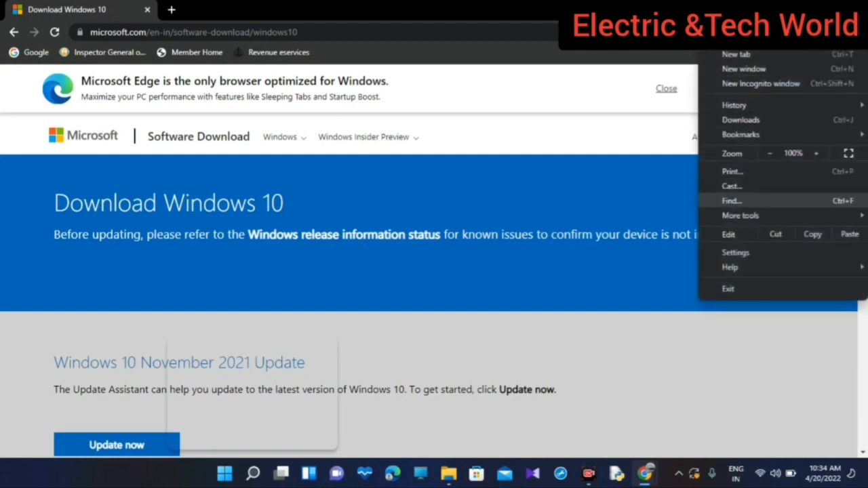
mouse_move(740, 215)
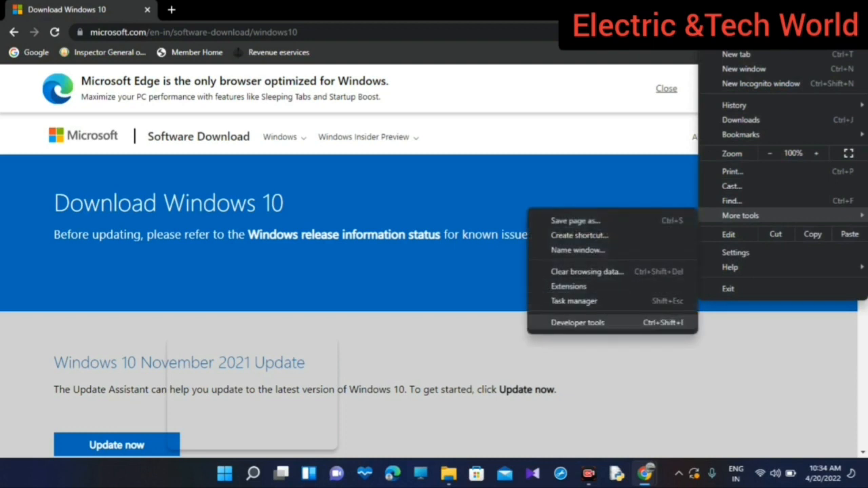
click(577, 323)
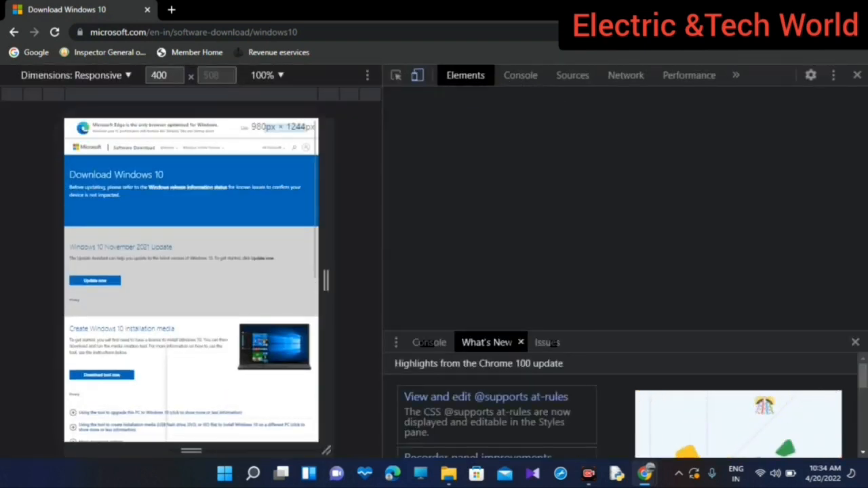
key(ctrl+shift+m)
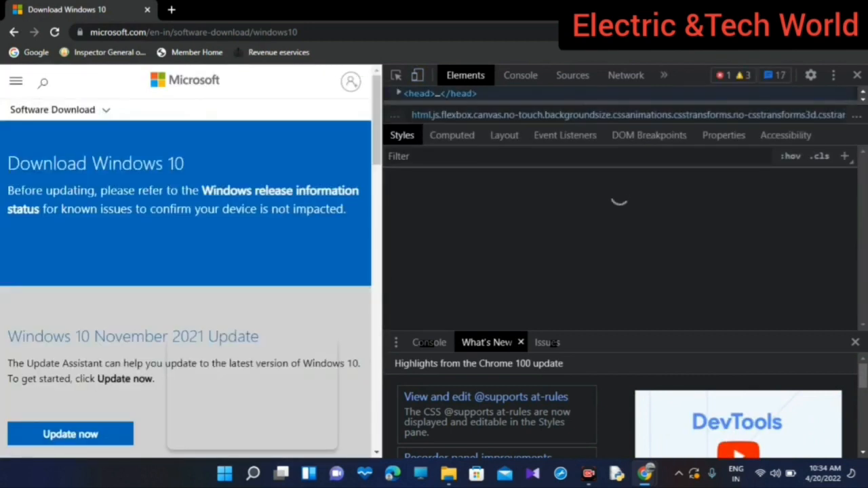
key(ctrl+shift+m)
key(F5)
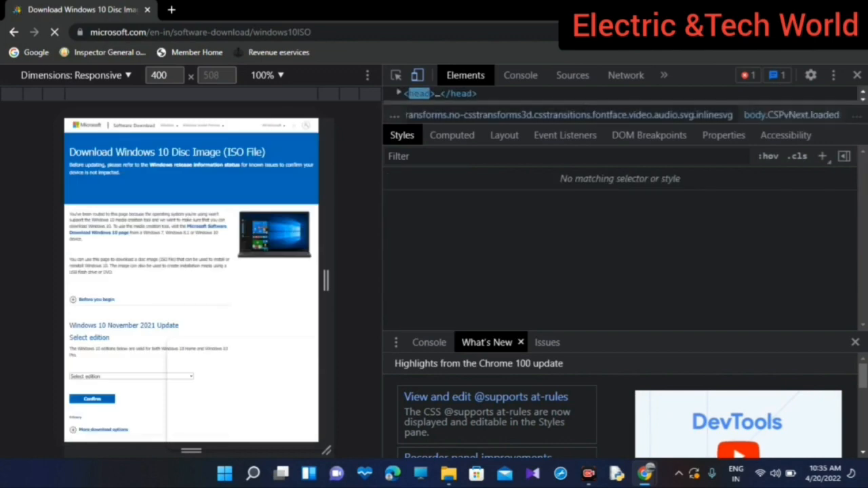
click(857, 75)
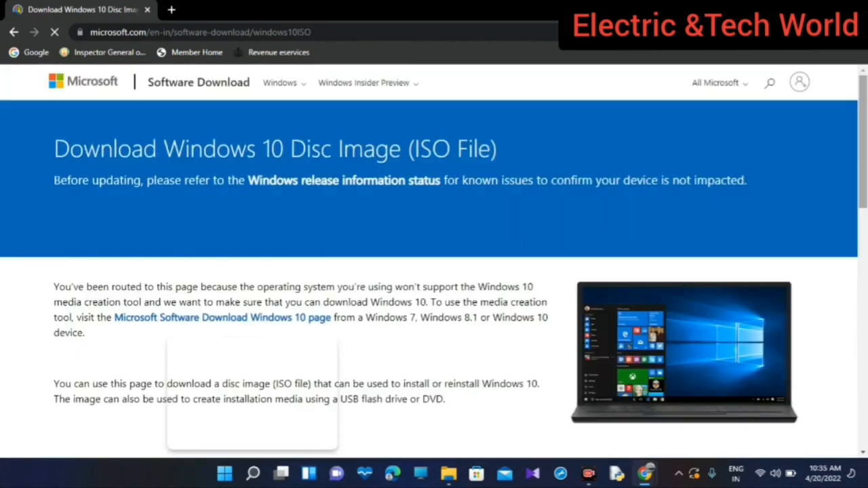
Step: Select Windows 10 (multi-edition ISO) as the edition to download and confirm it
scroll(434, 260, down, 5)
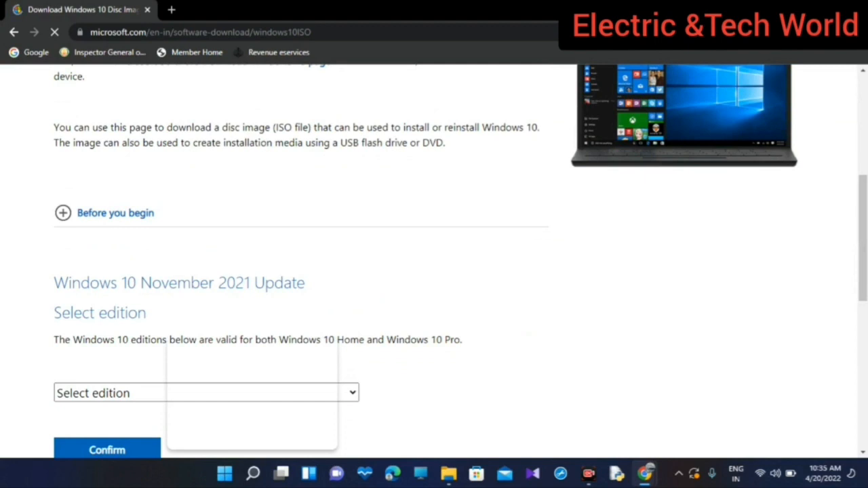
scroll(434, 261, down, 1)
scroll(434, 260, down, 2)
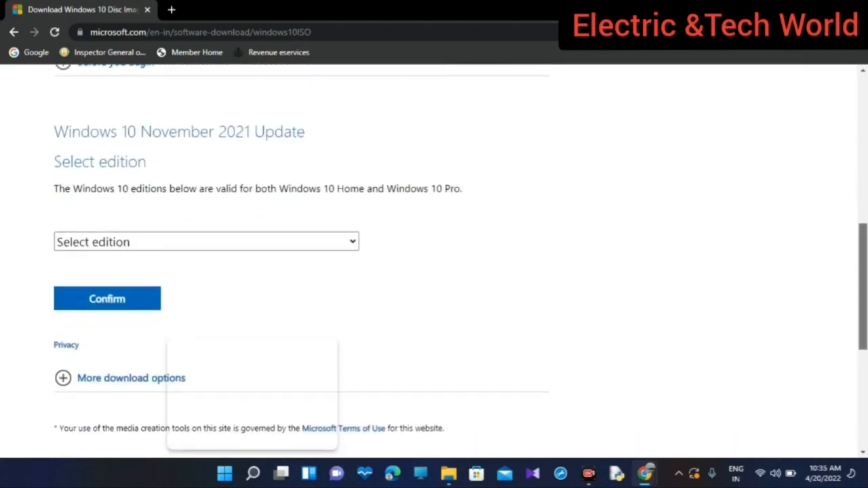
click(206, 223)
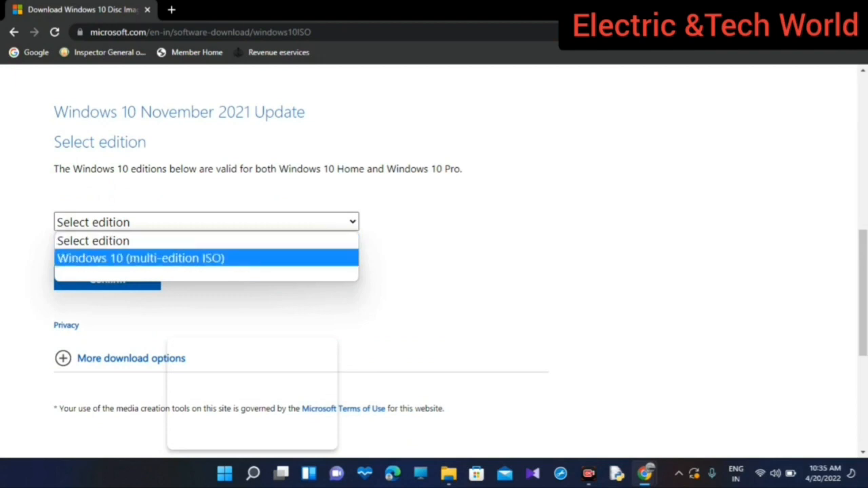
click(140, 258)
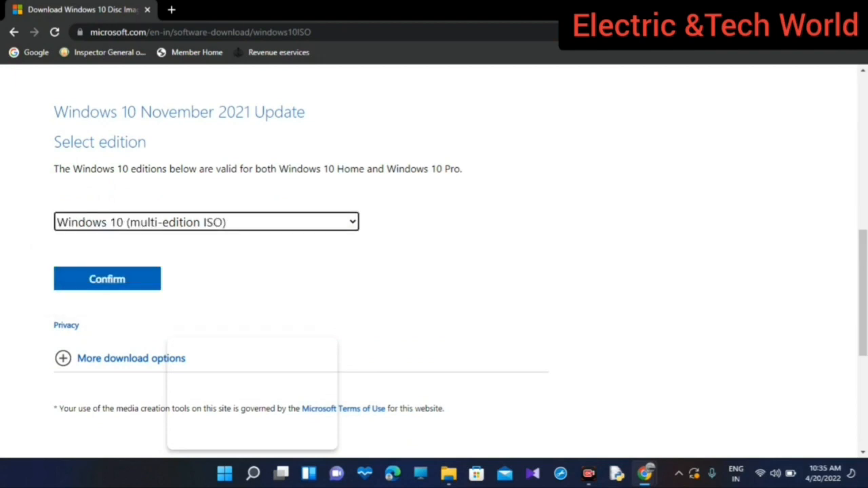
click(107, 279)
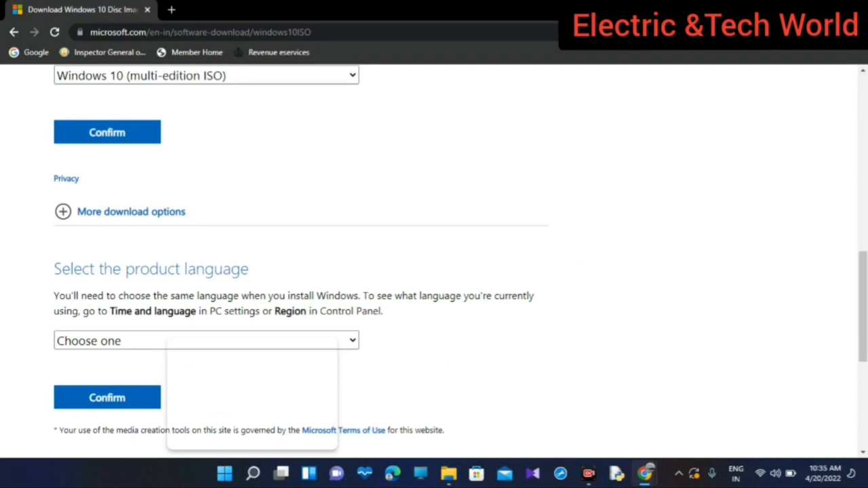
Step: Confirm English International as the product language and start the 64-bit ISO download
click(207, 340)
scroll(434, 258, down, 1)
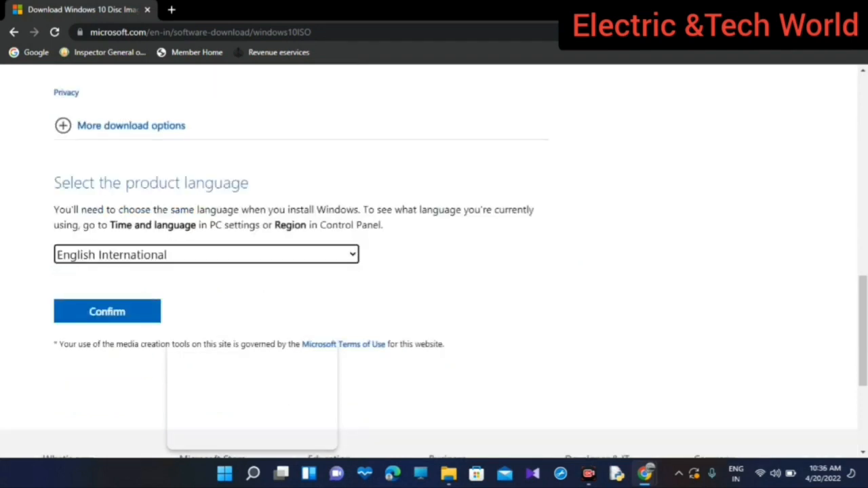
click(107, 311)
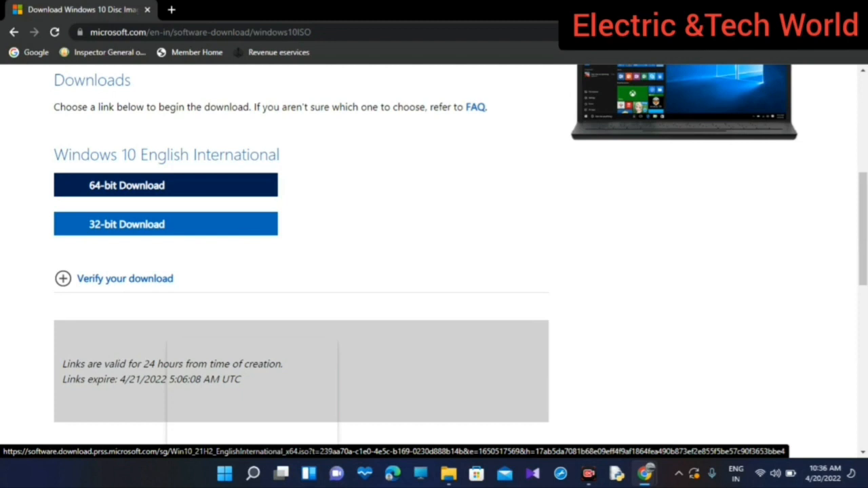
click(165, 185)
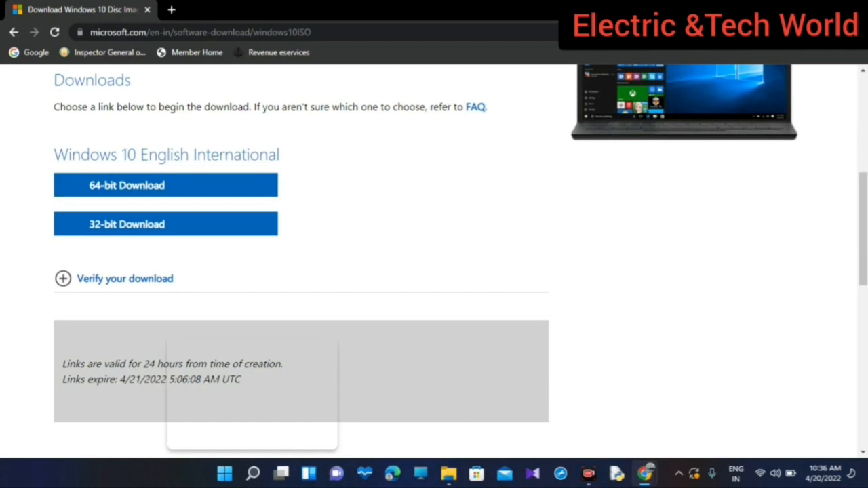
scroll(434, 261, up, 5)
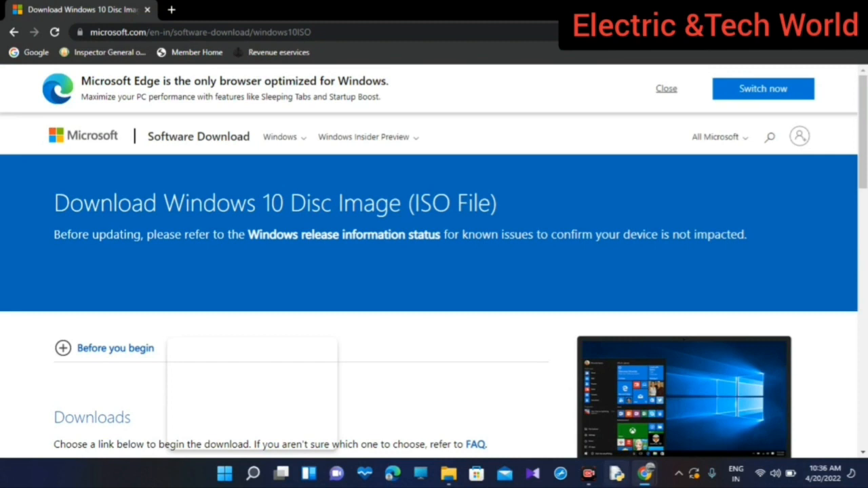
Step: Move the Chrome icon ahead of the Edge icon on the taskbar
mouse_move(649, 467)
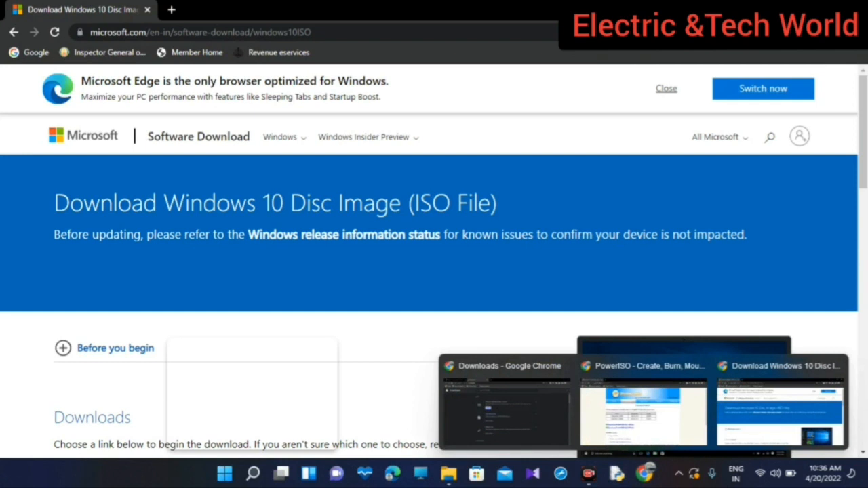
drag(649, 468, 394, 467)
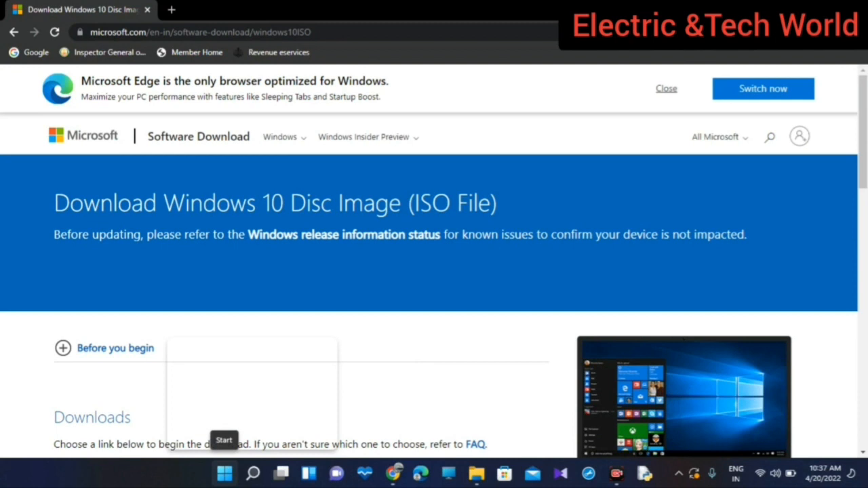
Step: Open Disk Management from the Start button's context options and maximize its window
right_click(224, 473)
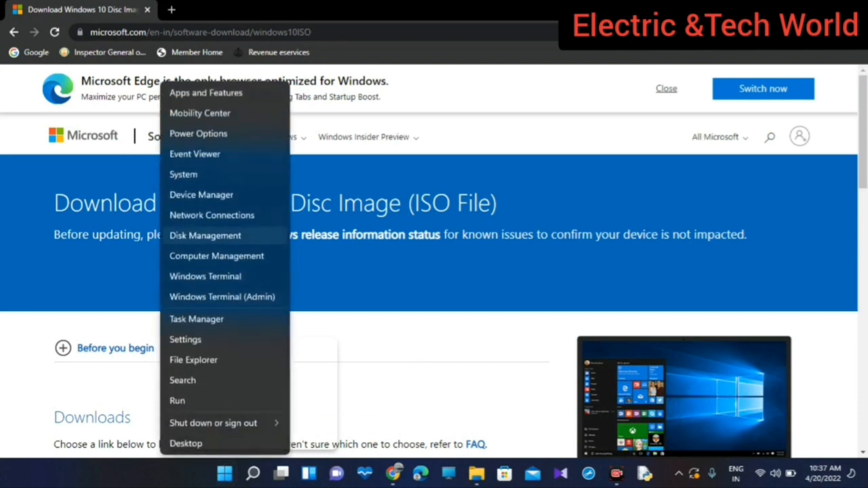
click(205, 235)
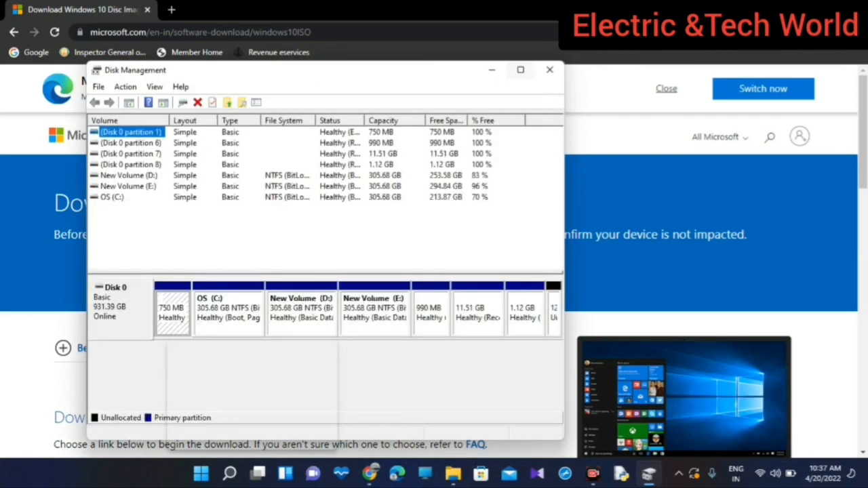
key(super+Up)
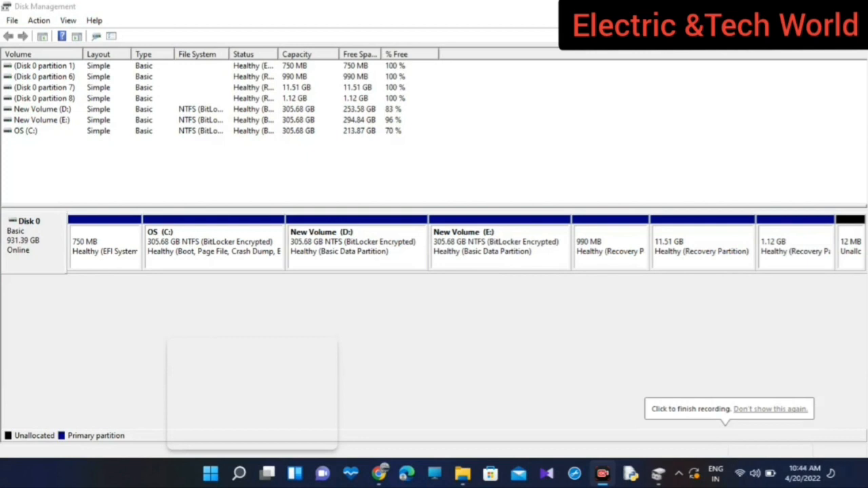
Step: Open the properties of Disk 0 and check its partition style in the volume information
right_click(24, 242)
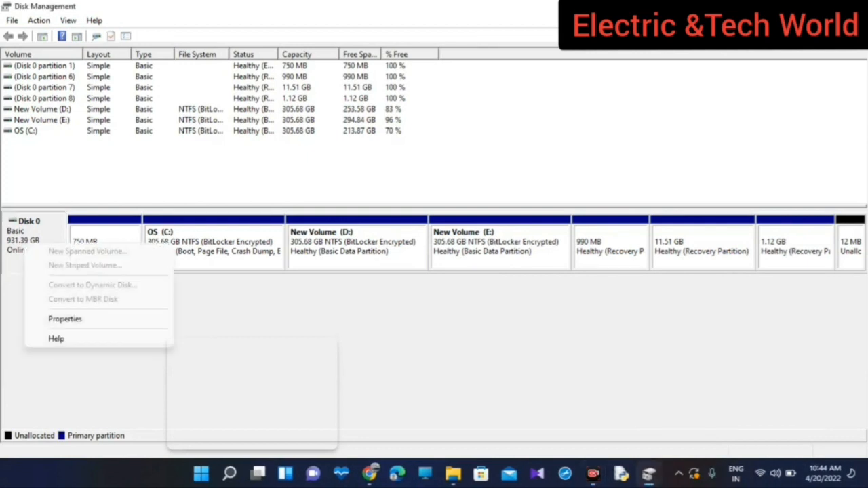
key(Return)
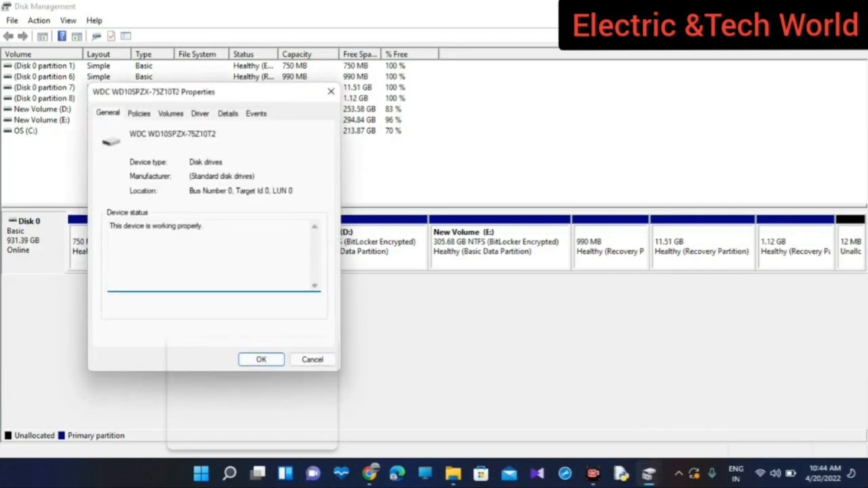
click(171, 113)
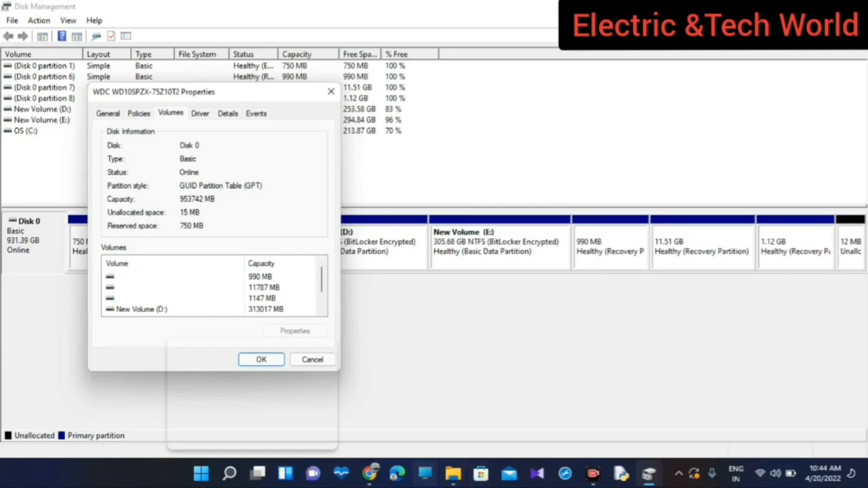
Step: View the computer's drives in File Explorer, and bring up the PowerISO download page in Chrome
click(452, 473)
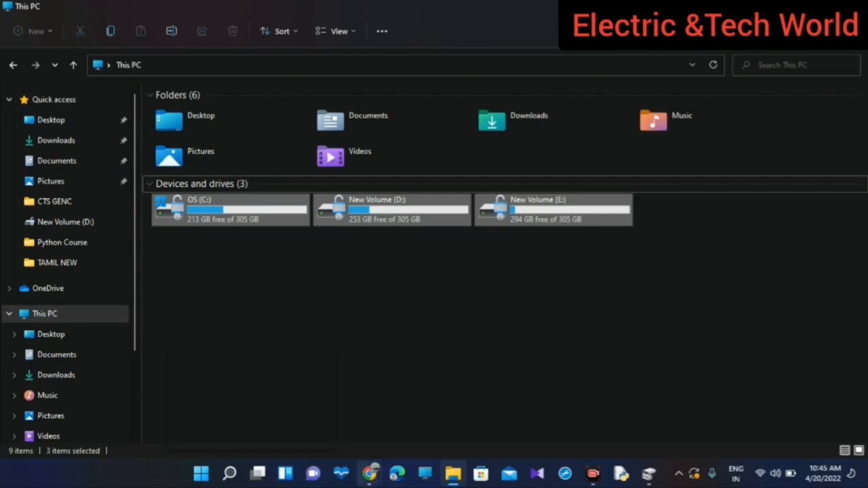
mouse_move(375, 466)
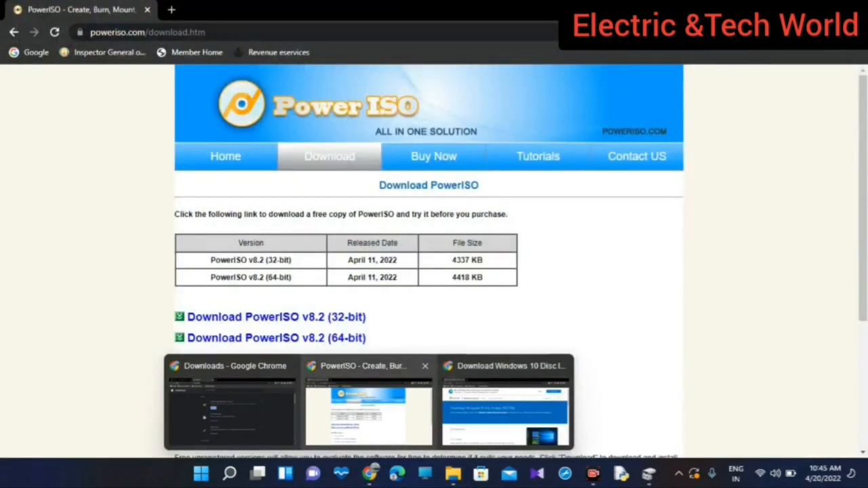
click(368, 414)
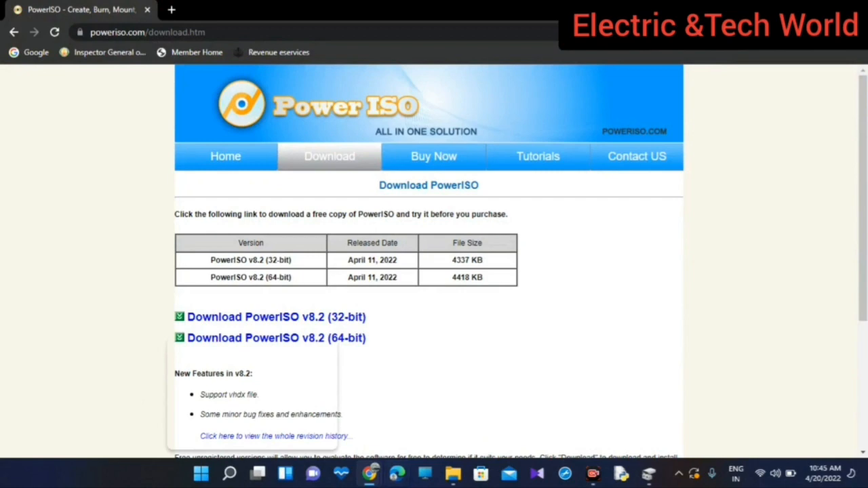
Step: Switch to the Windows 10 ISO download window and look through the lower part of the page
mouse_move(369, 475)
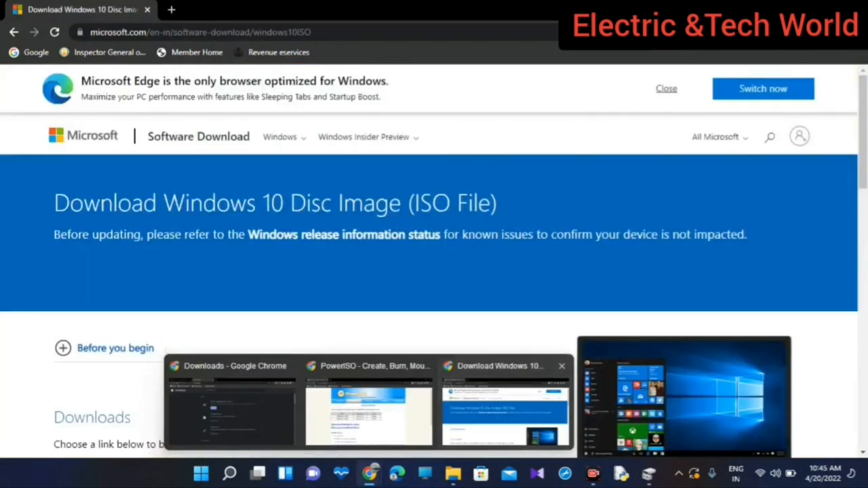
click(505, 414)
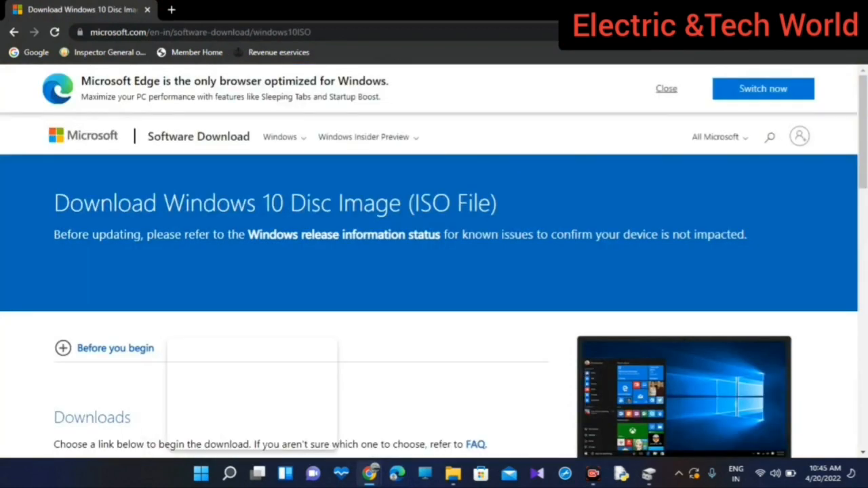
key(ctrl+a)
key(End)
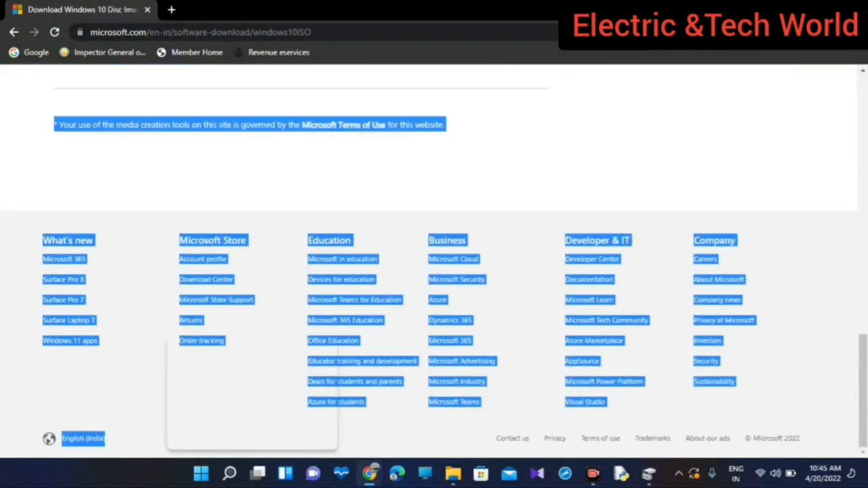
key(Up)
key(Up)
key(Up)
key(Up)
key(Up)
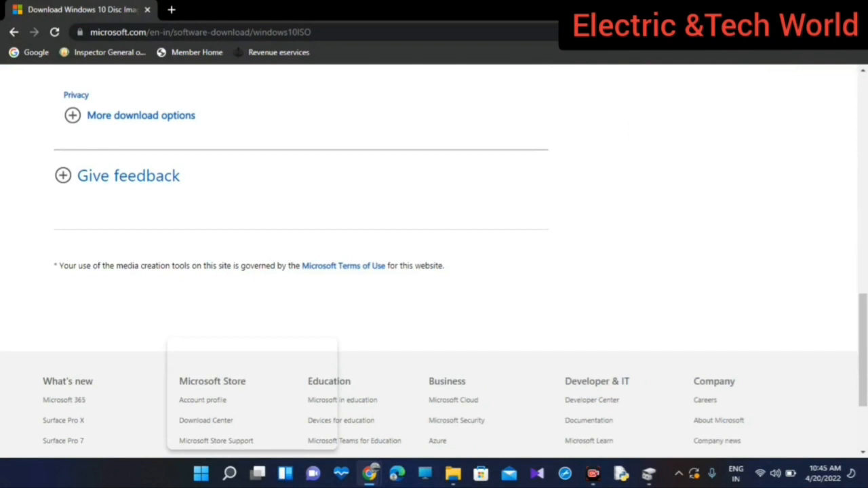
key(Page_Up)
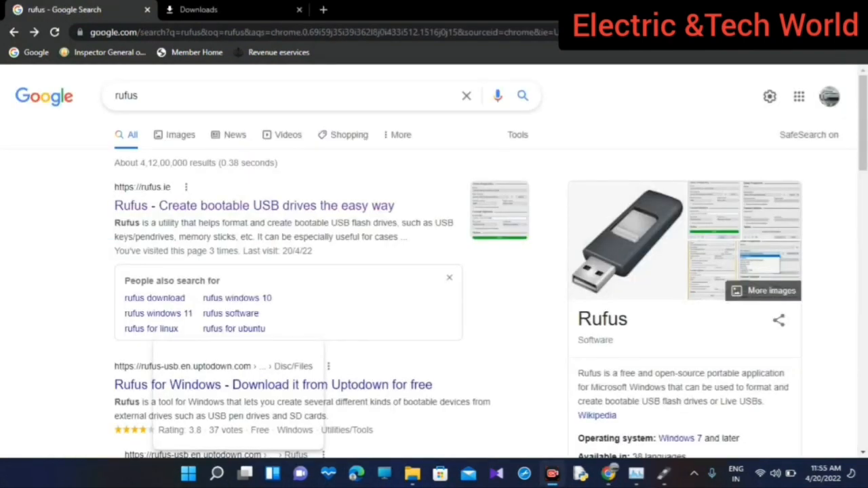
Step: Open the official Rufus website from the Google results and go to its Download section
click(254, 205)
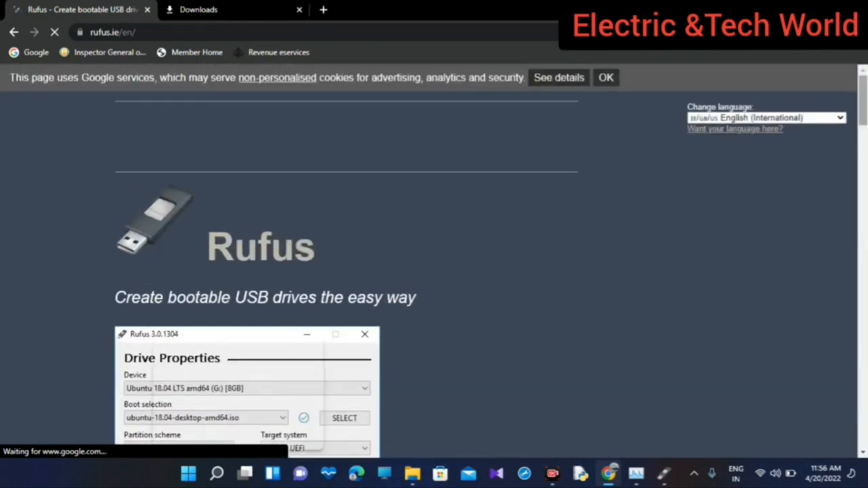
scroll(434, 271, down, 3)
scroll(433, 271, down, 8)
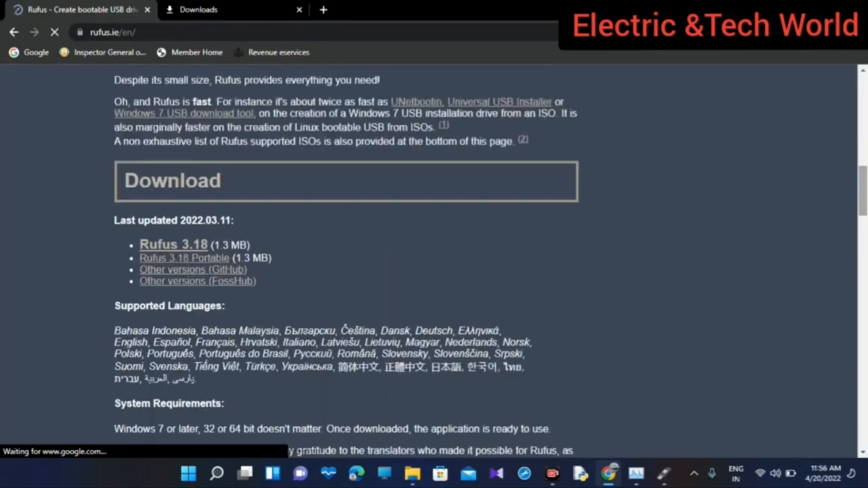
Step: Look over the Rufus page from its introduction to the Download section, and view the browser's downloads list
scroll(434, 271, up, 9)
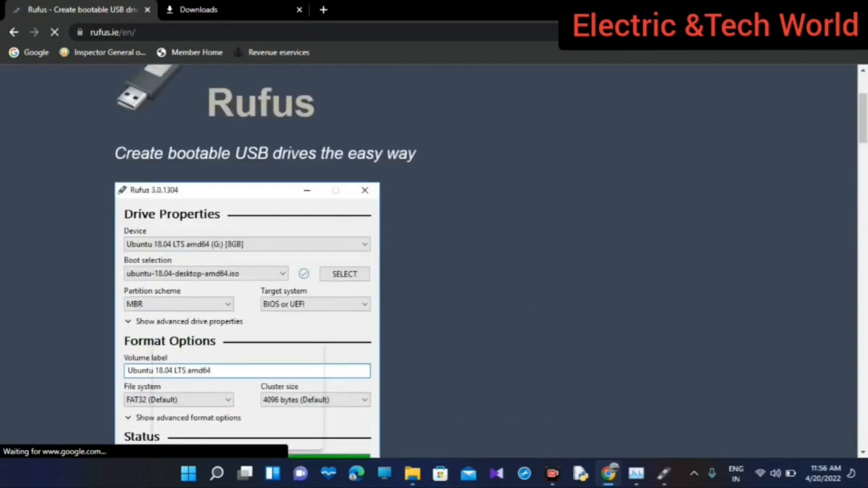
scroll(434, 271, down, 6)
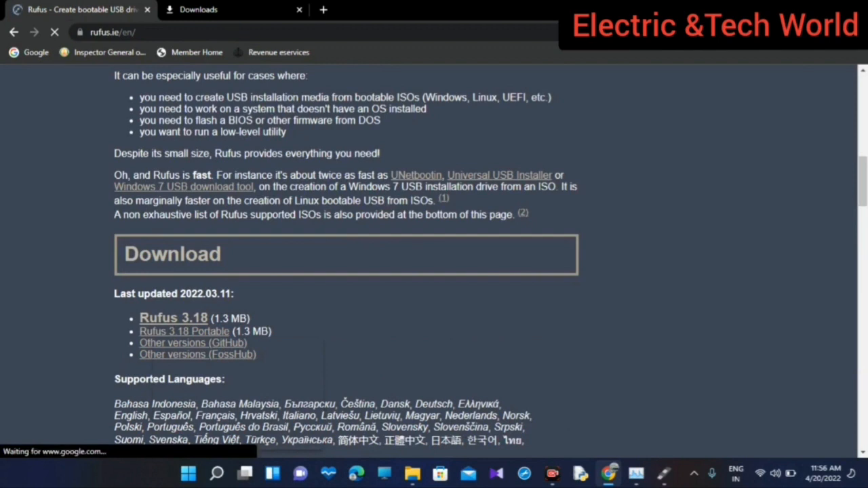
click(199, 9)
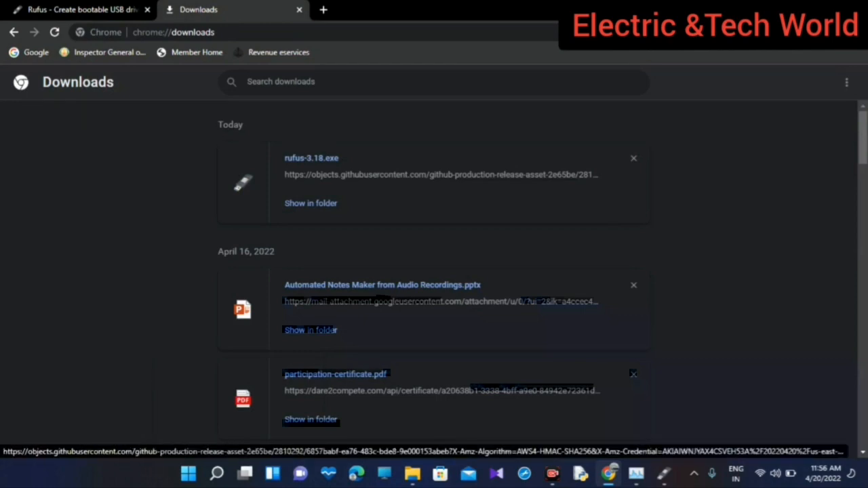
Step: Switch to Rufus and choose NO_LABEL (G:) [16 GB] as the device
click(664, 473)
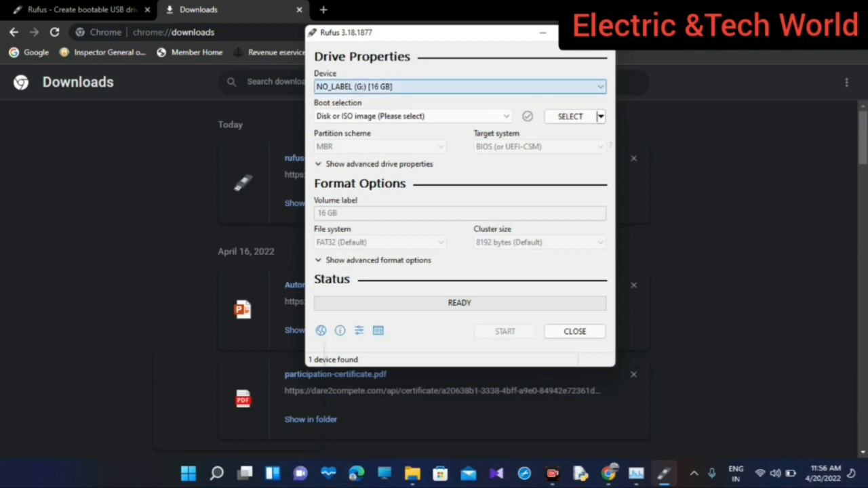
click(460, 87)
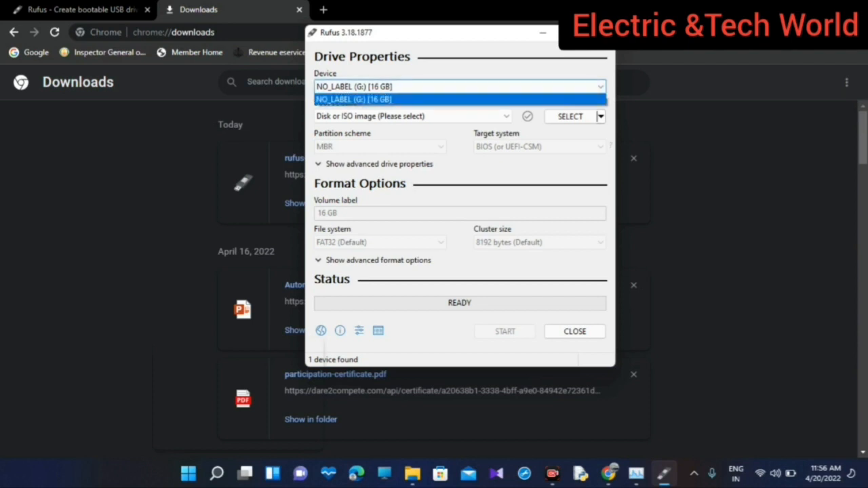
key(Return)
key(alt+Down)
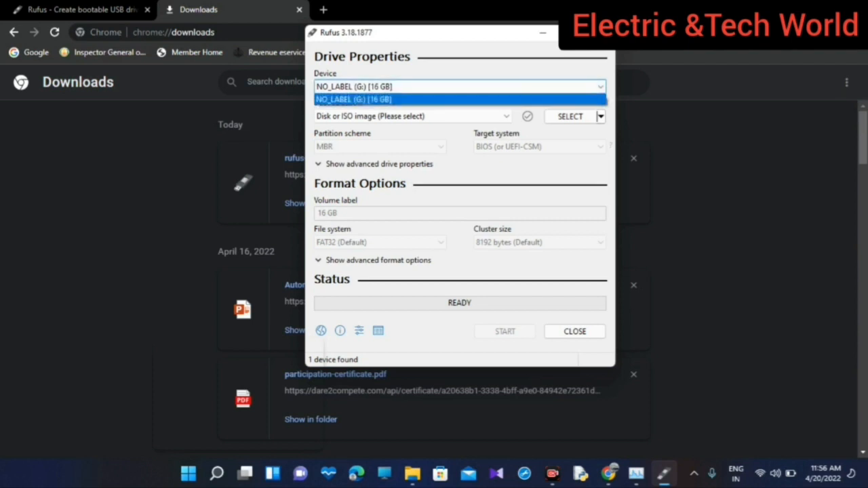
key(Return)
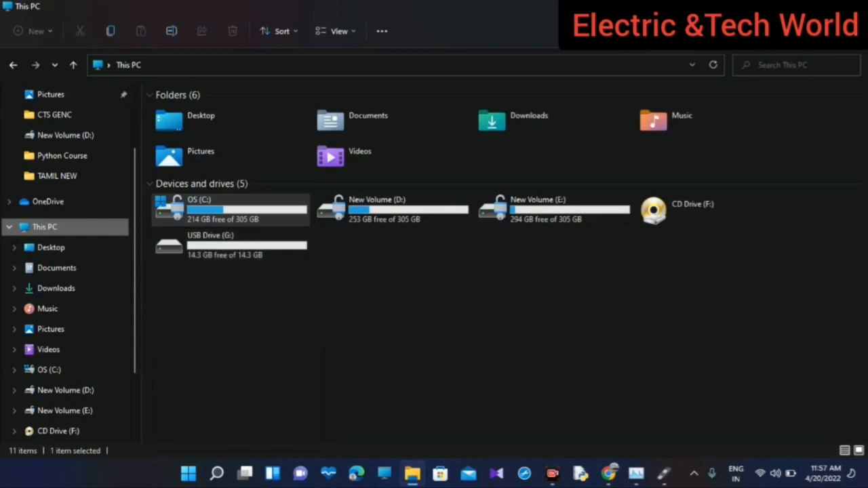
Step: Return to Rufus from File Explorer and set the boot selection to Disk or ISO image
mouse_move(663, 474)
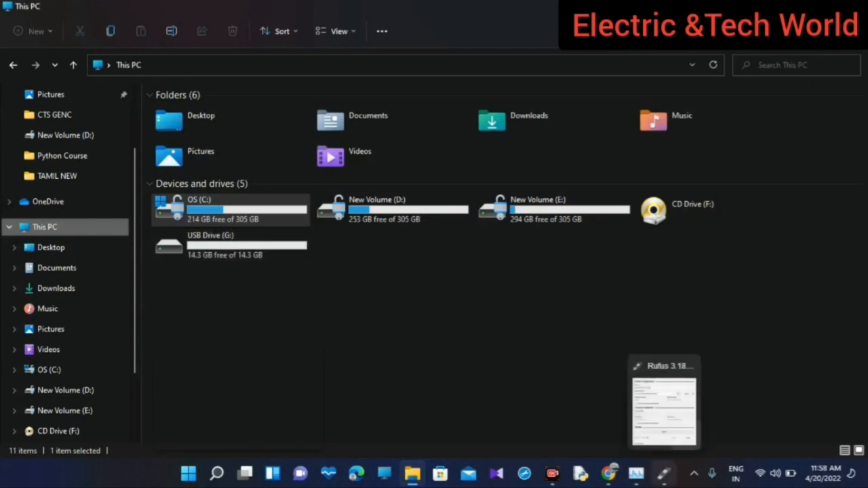
mouse_move(665, 407)
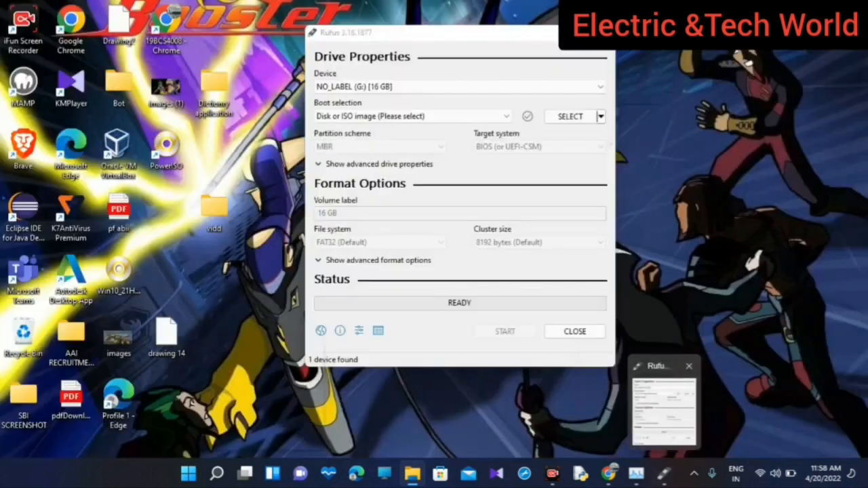
click(663, 407)
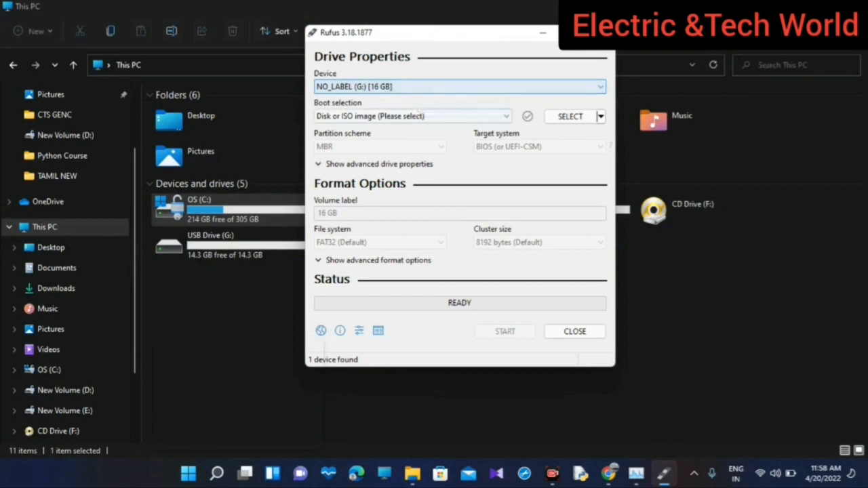
click(412, 116)
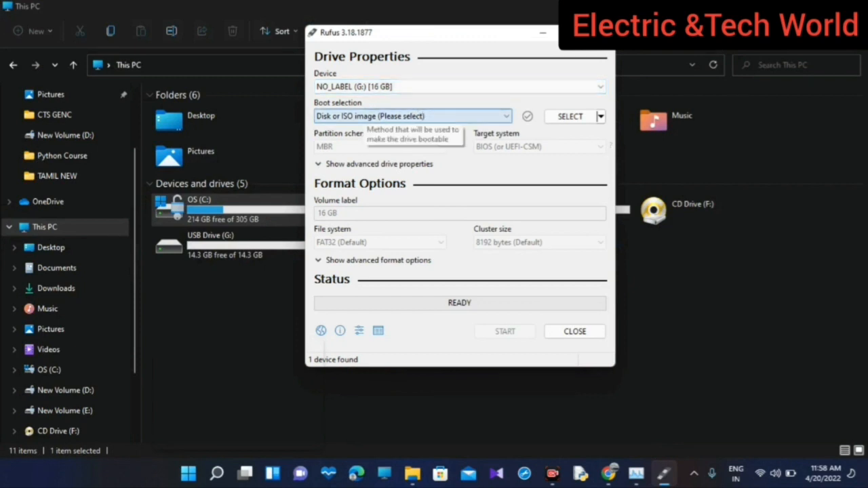
click(369, 116)
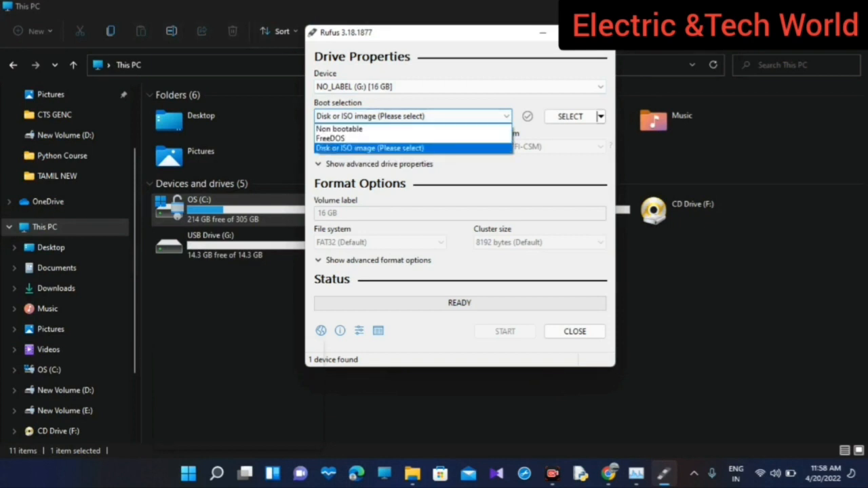
key(Return)
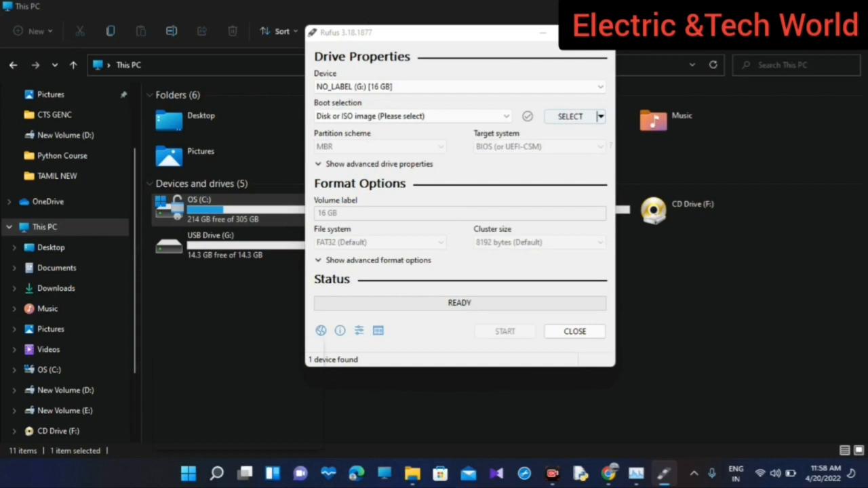
Step: Load the Win10_21H2_EnglishInternational_x64 ISO from the Desktop folder as the boot image
click(569, 116)
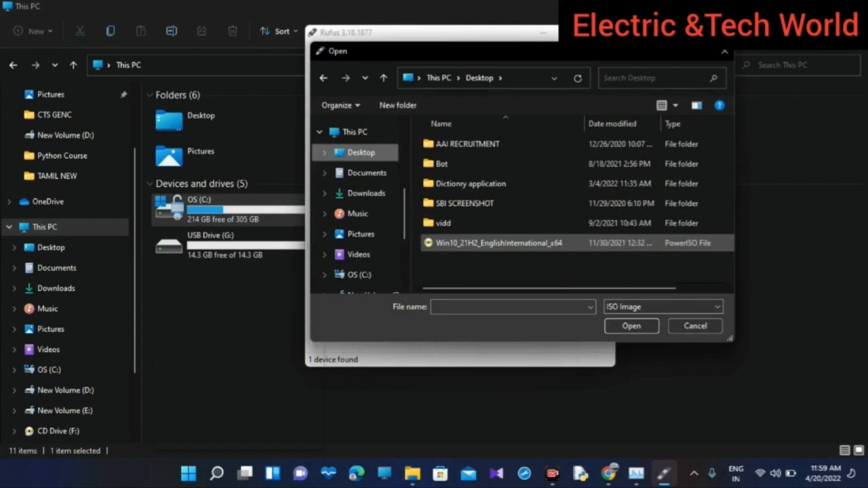
click(499, 242)
key(Return)
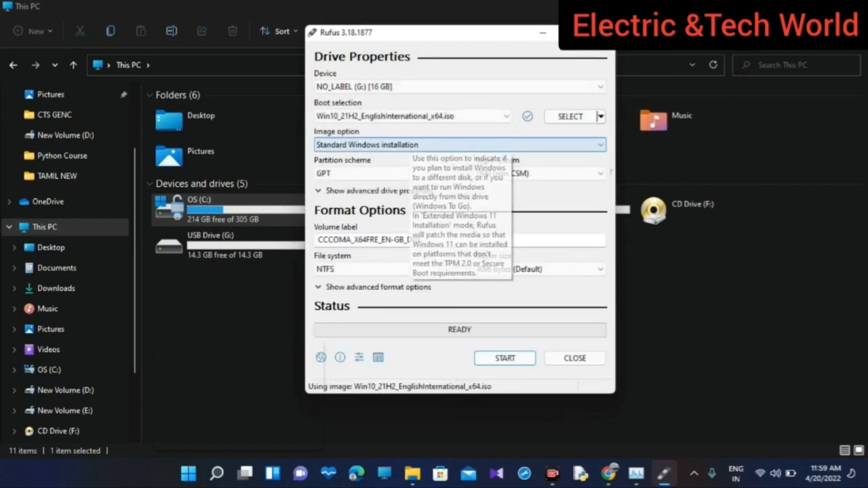
Step: Set the partition scheme to GPT and start writing the USB drive, accepting that all its data is erased
click(379, 174)
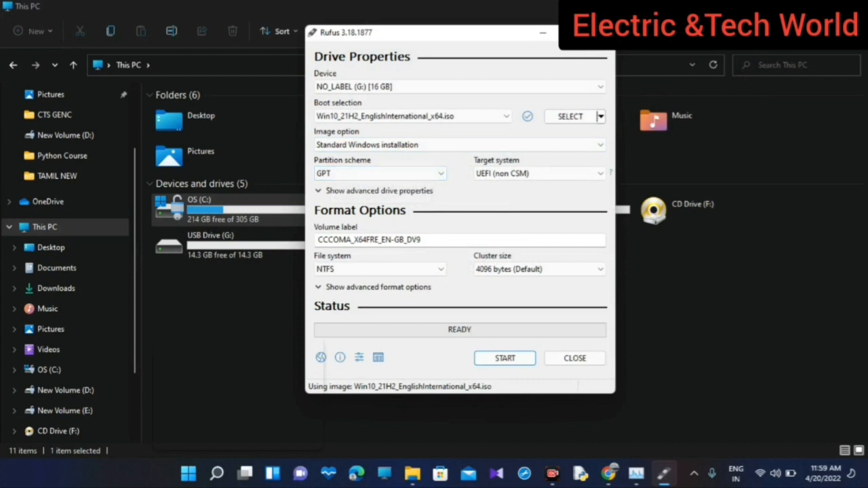
click(380, 174)
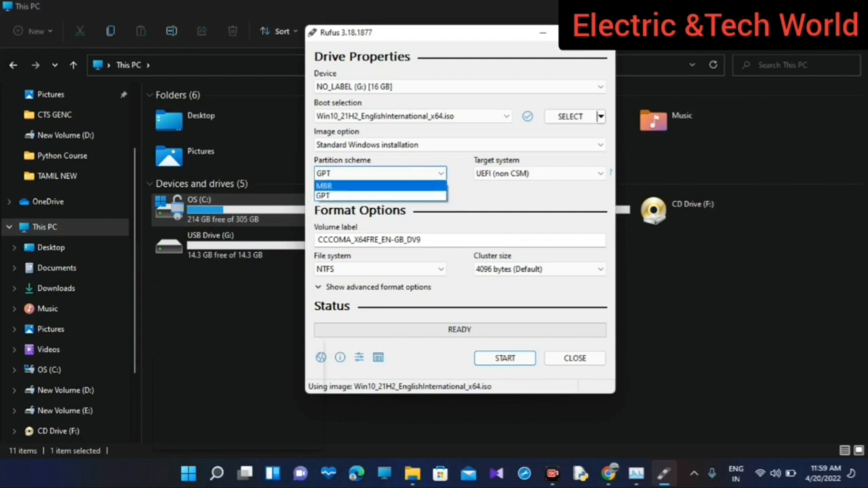
click(339, 196)
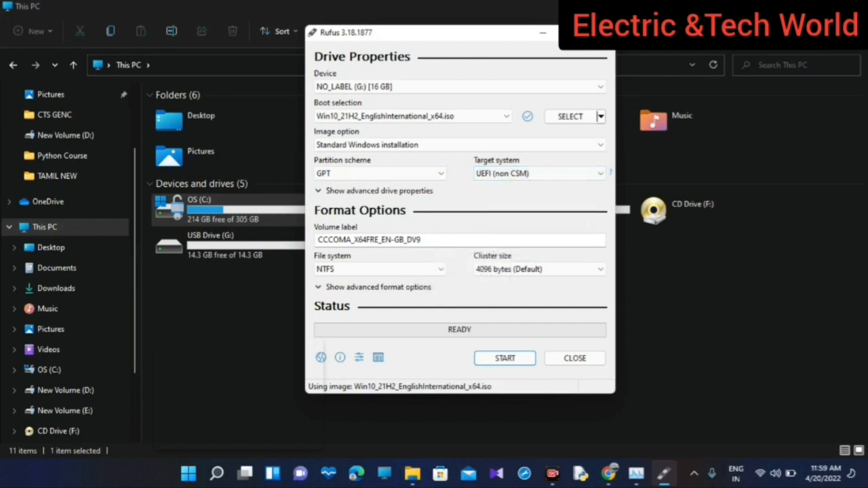
key(Return)
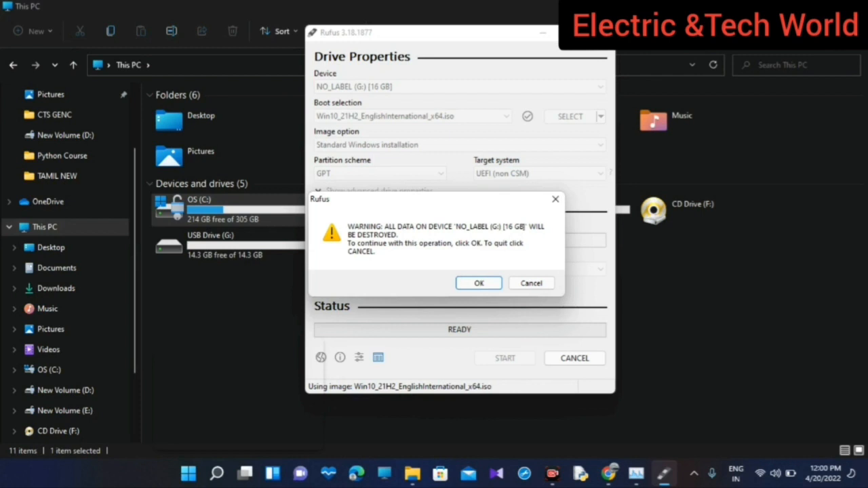
key(Return)
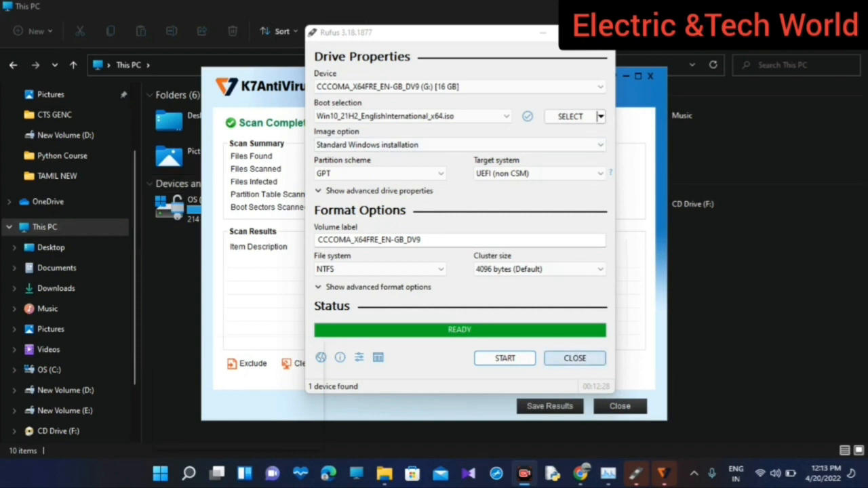
Step: Close Rufus and the K7AntiVirus scan window, and open the USB drive CCCOMA_X64FRE_EN-GB_DV9 (G:) in File Explorer
click(574, 358)
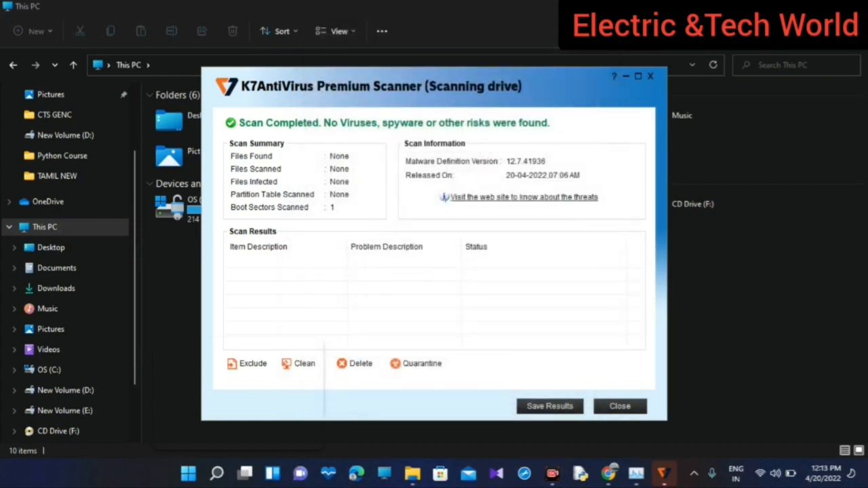
click(650, 76)
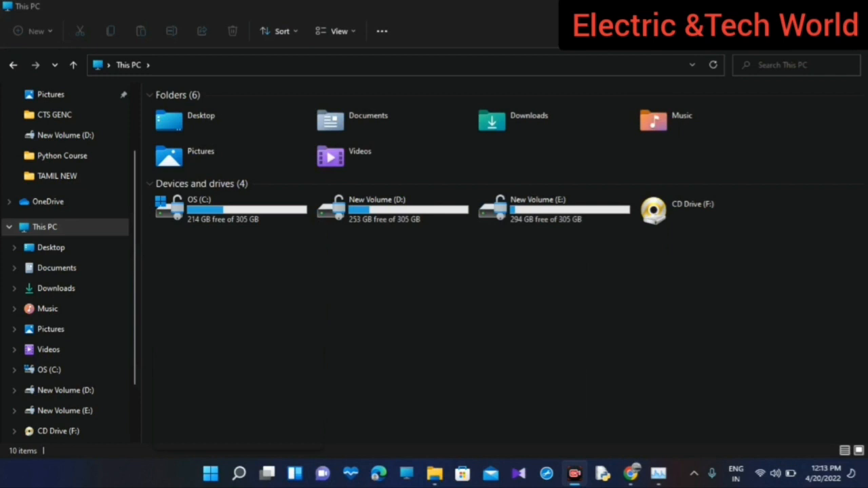
mouse_move(574, 473)
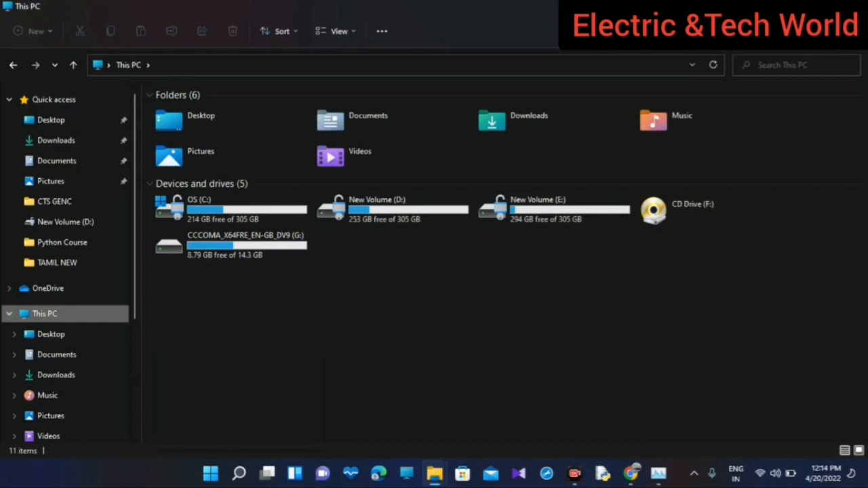
click(231, 244)
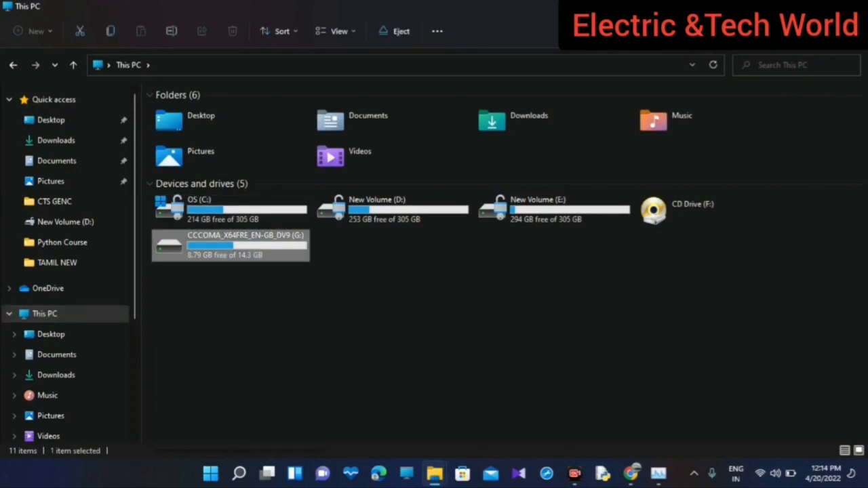
key(Return)
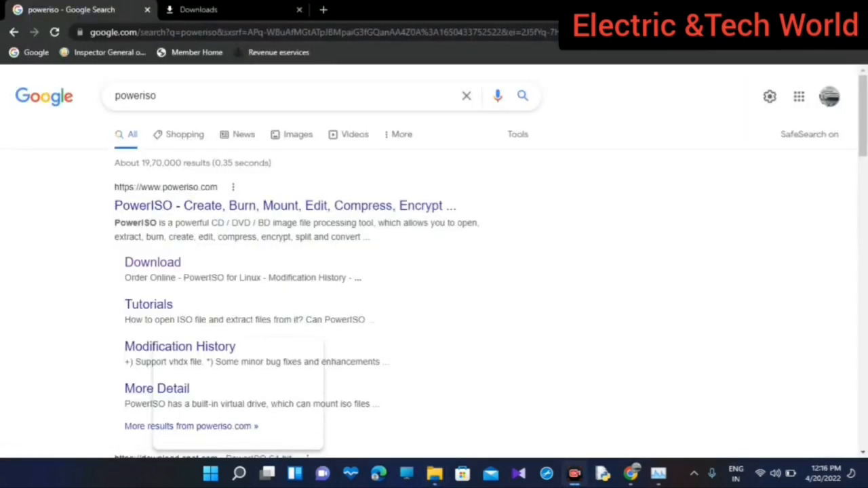
Step: Open the PowerISO website from the Google results, look through its home page and go to the PowerISO download page
click(264, 206)
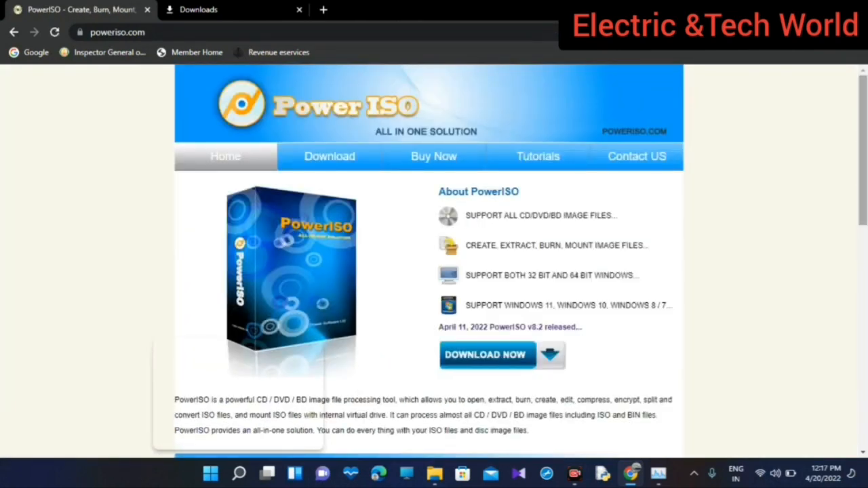
scroll(429, 261, down, 10)
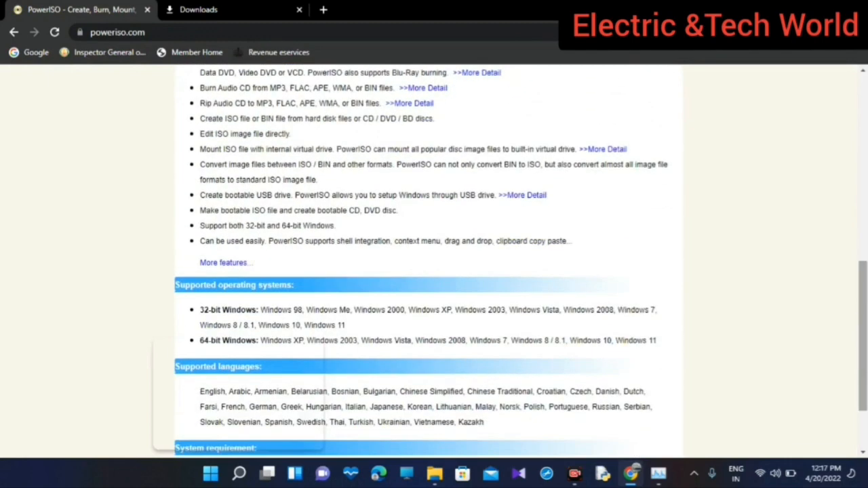
scroll(428, 261, down, 3)
scroll(428, 261, up, 15)
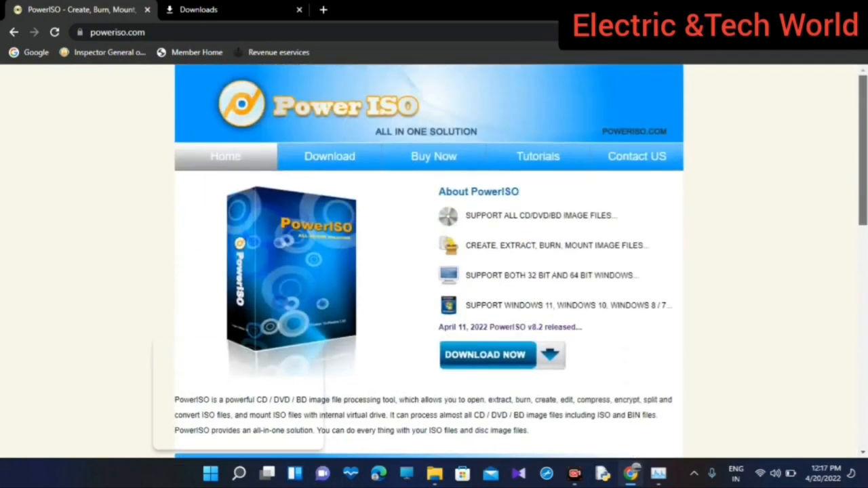
click(484, 355)
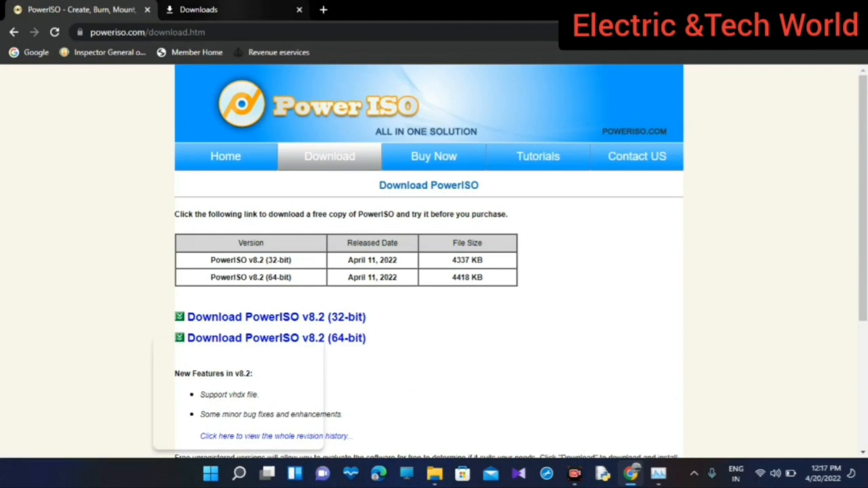
Step: View the browser's downloads list and the computer's drives in File Explorer
key(ctrl+Tab)
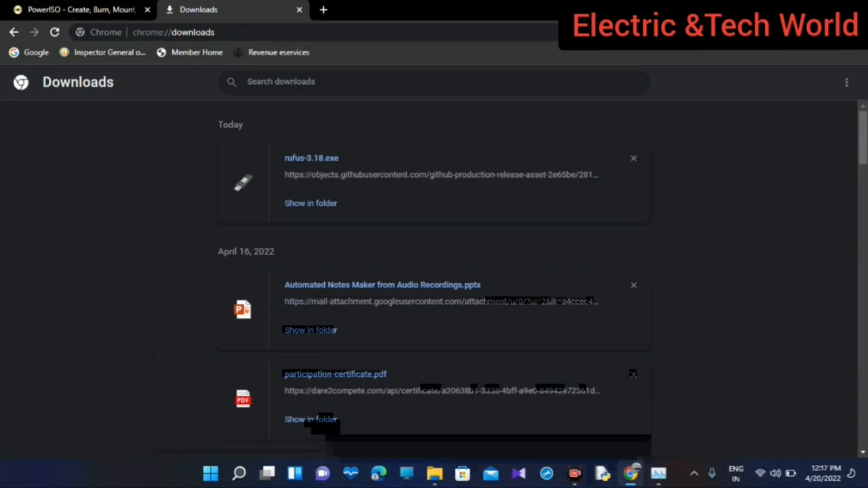
key(alt+Tab)
key(alt+Up)
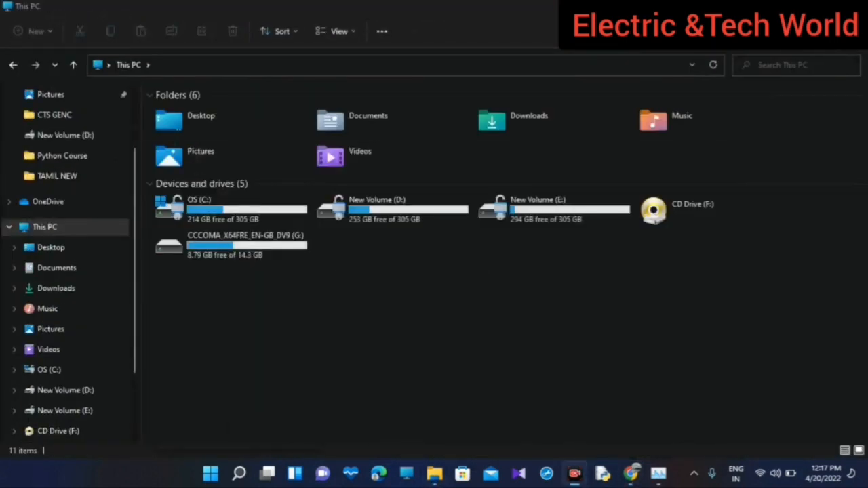
Step: Switch to the desktop and launch PowerISO, continuing with the trial version
key(super+d)
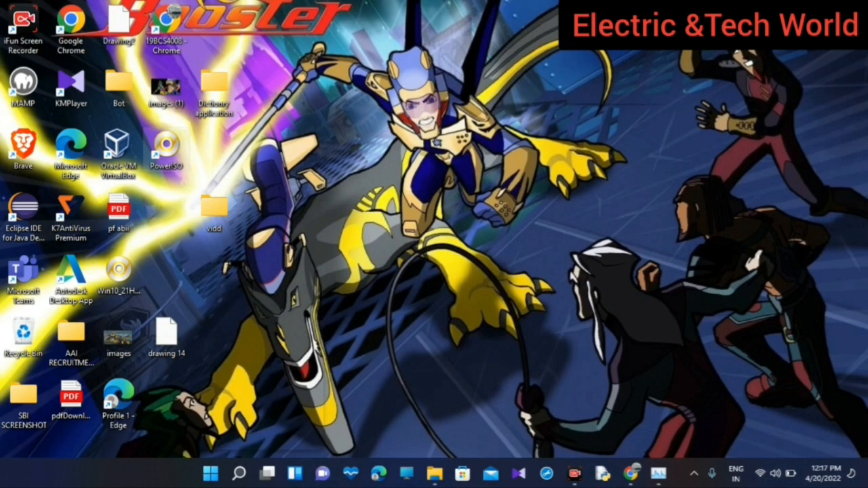
double_click(166, 150)
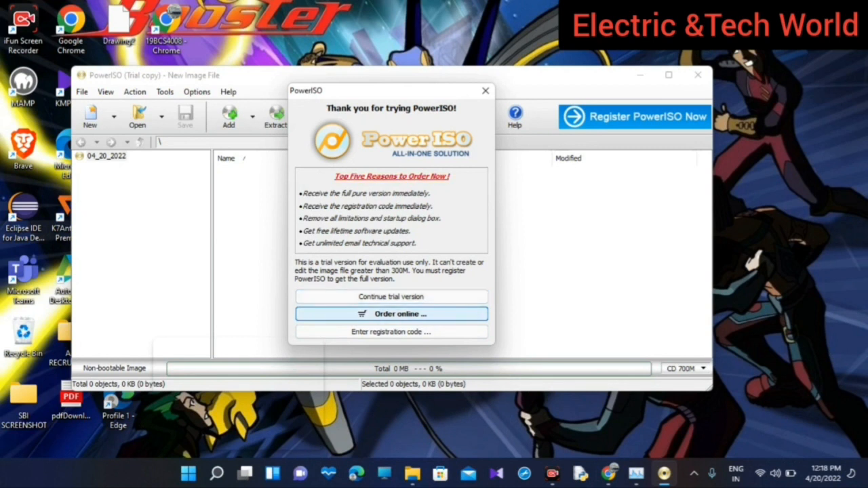
click(391, 296)
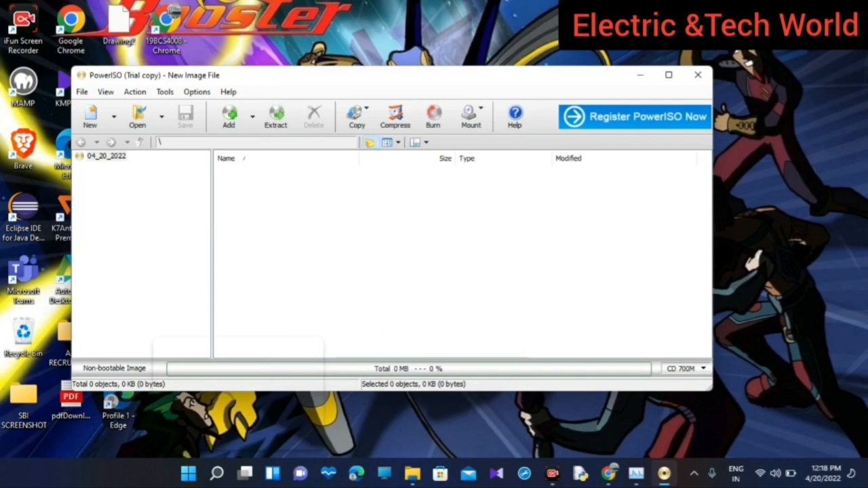
Step: Open PowerISO's Create bootable USB drive tool, restarting the program as administrator and continuing with the trial version
click(164, 91)
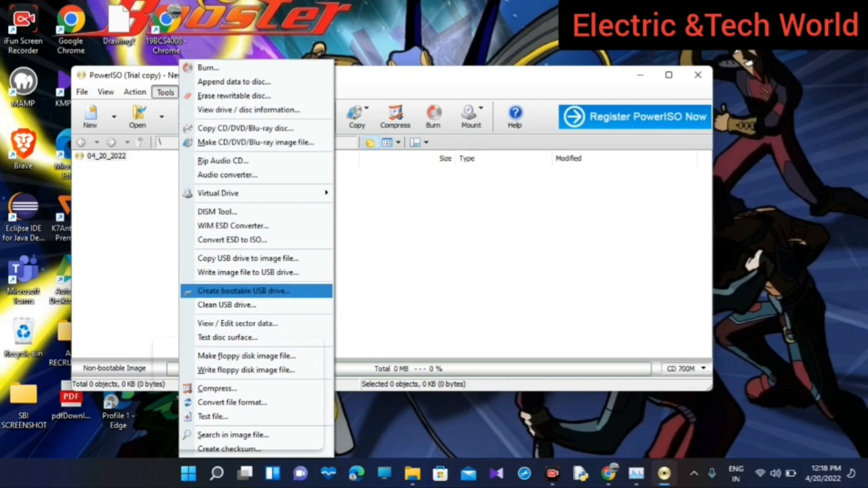
key(Return)
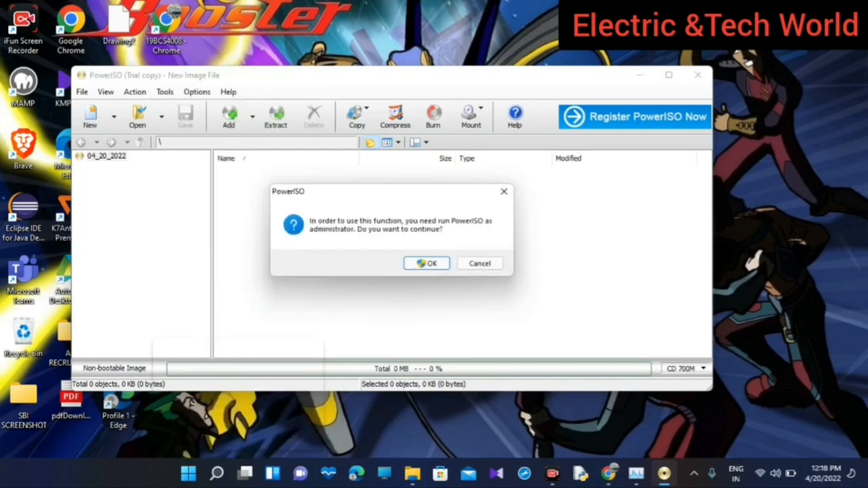
key(Return)
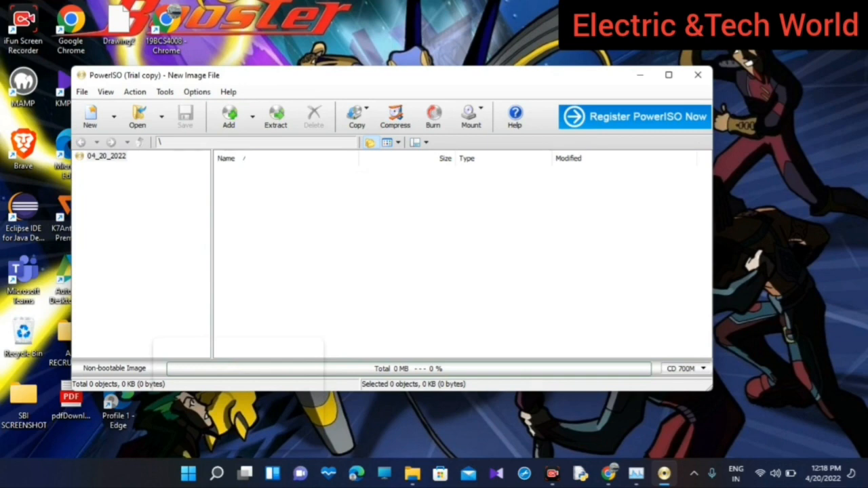
key(alt+F4)
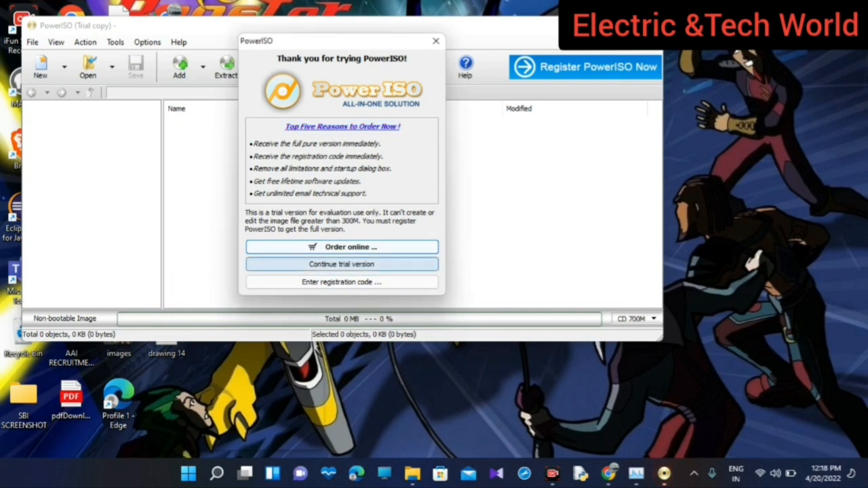
key(Return)
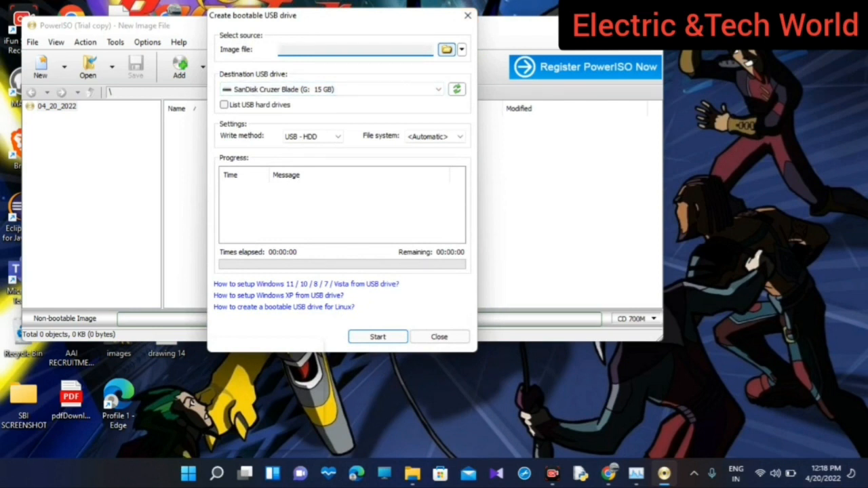
Step: Load the Win10_21H2_EnglishInternational_x64 image from the Desktop folder as the source image file
click(446, 49)
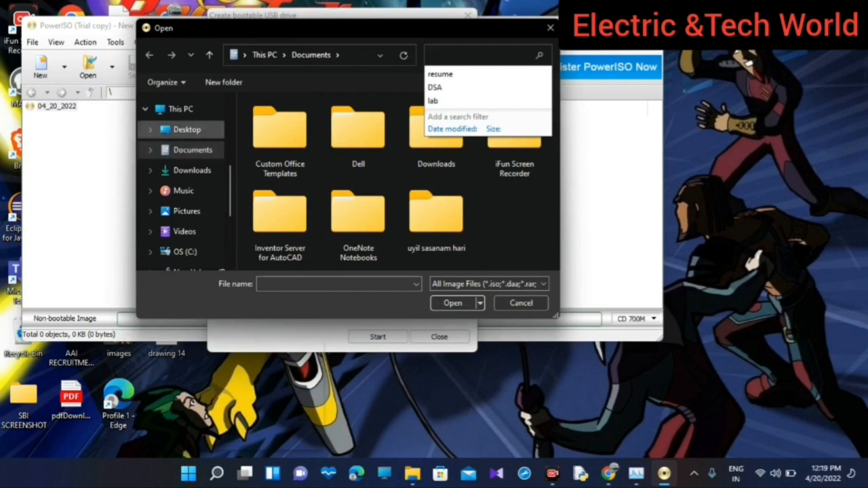
click(183, 129)
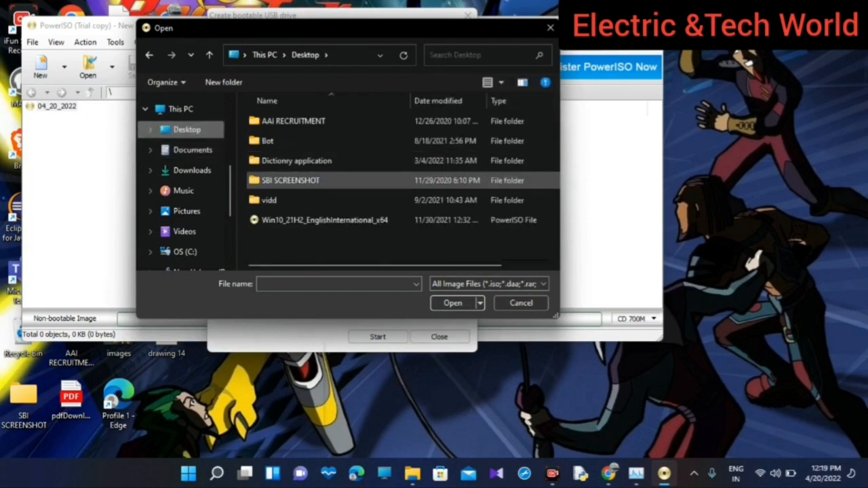
click(324, 220)
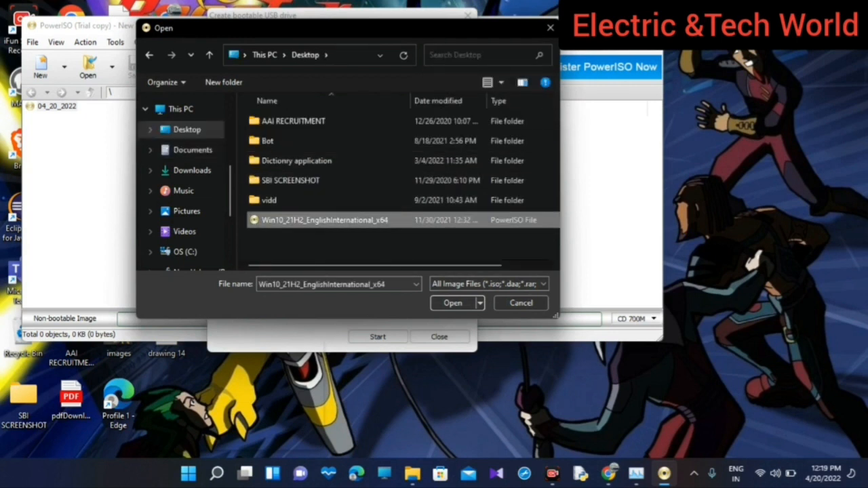
click(453, 303)
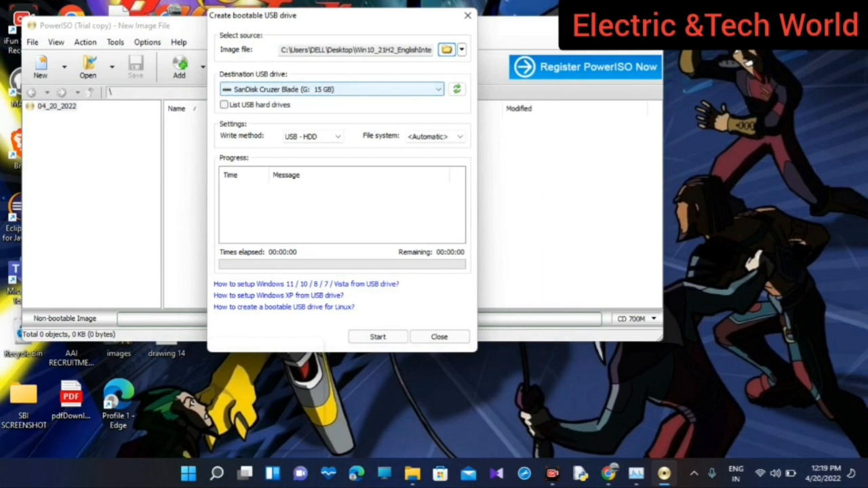
Step: Keep SanDisk Cruzer Blade (G: 15 GB) as destination with the USB-HDD write method, and start writing, accepting that all its data is overwritten
key(alt+Down)
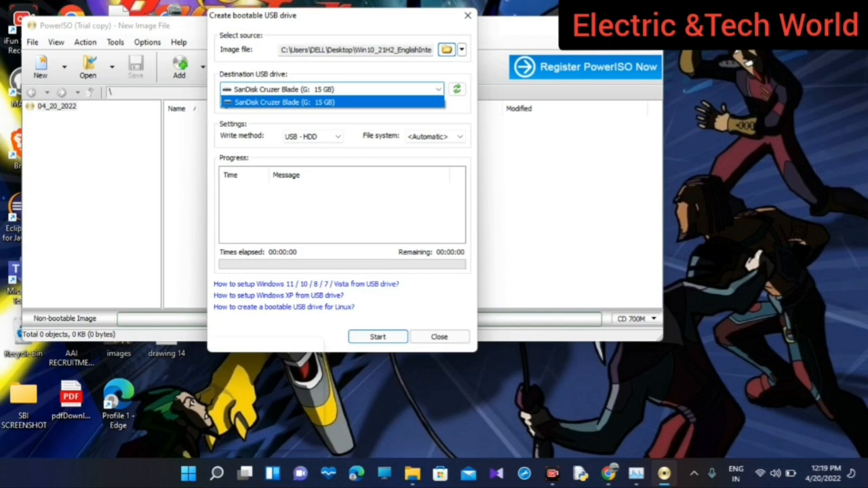
key(Return)
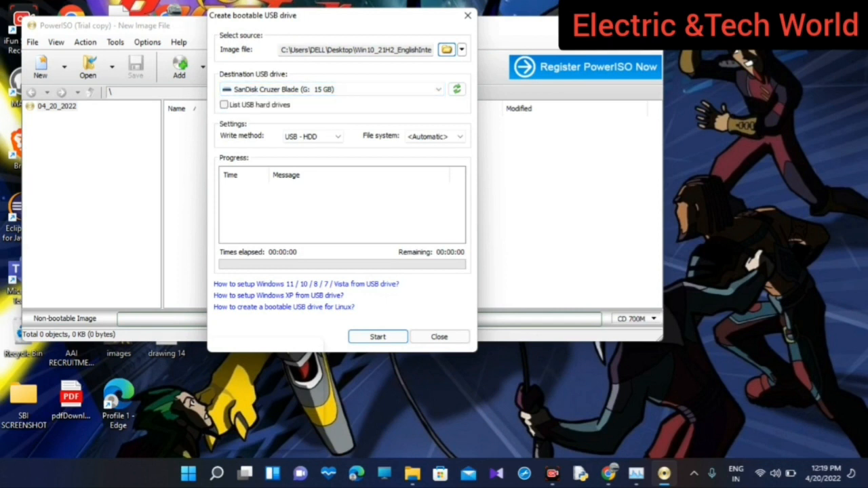
key(Tab)
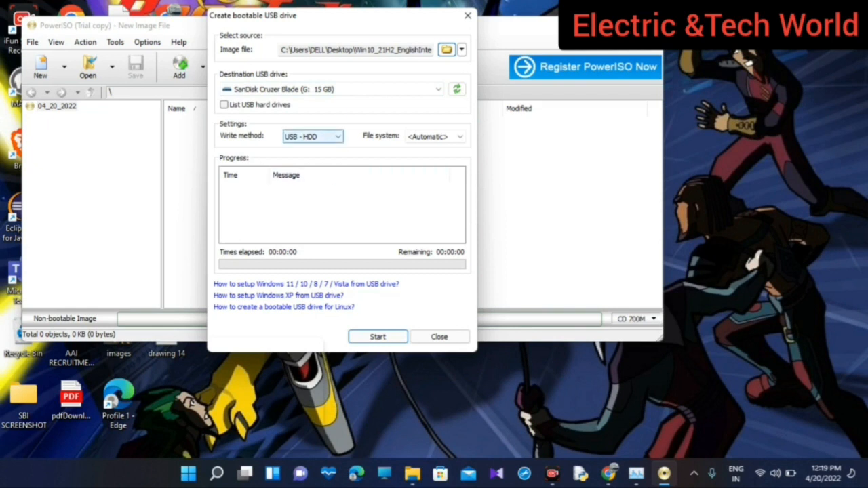
key(alt+Down)
key(Return)
key(Tab)
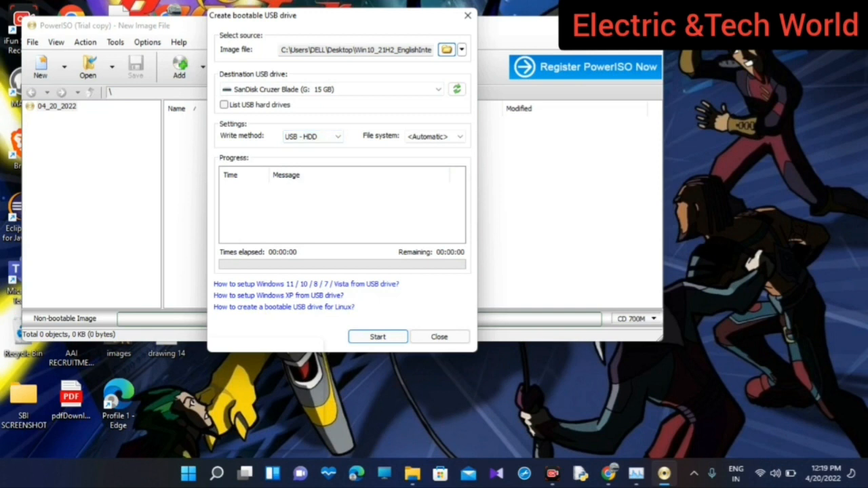
key(Return)
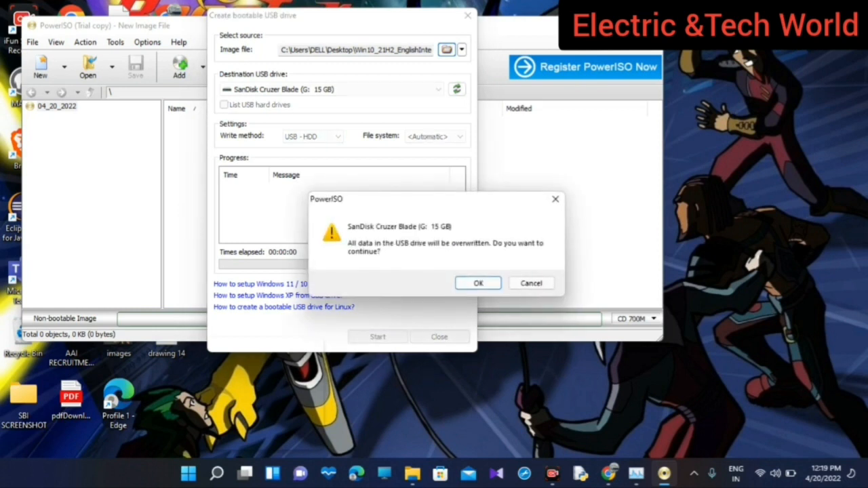
key(Return)
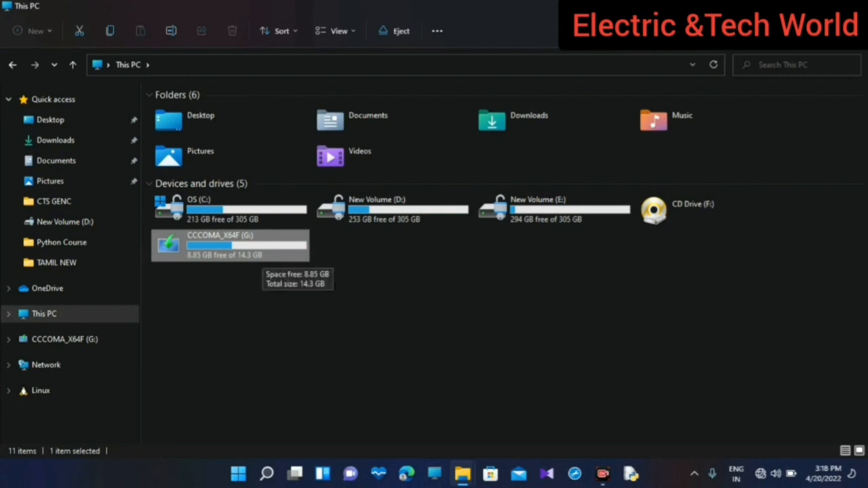
Step: Examine the files on the USB drive CCCOMA_X64F (G:) in File Explorer, then return to the desktop
double_click(264, 251)
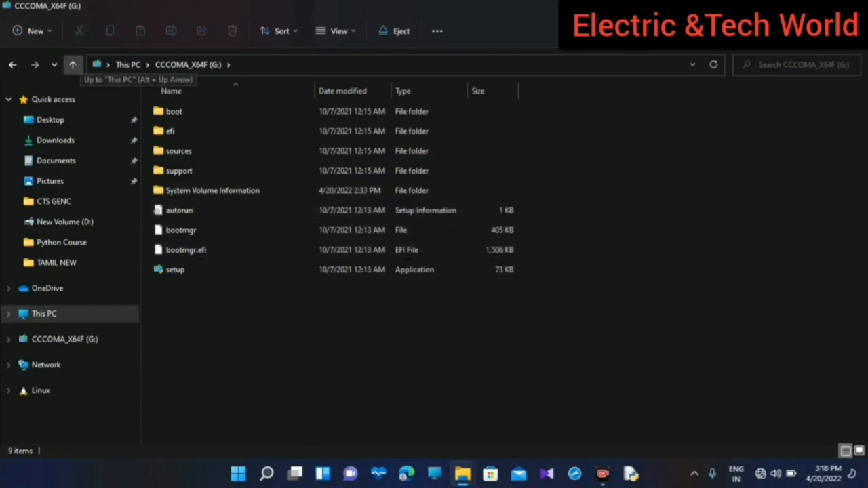
click(72, 64)
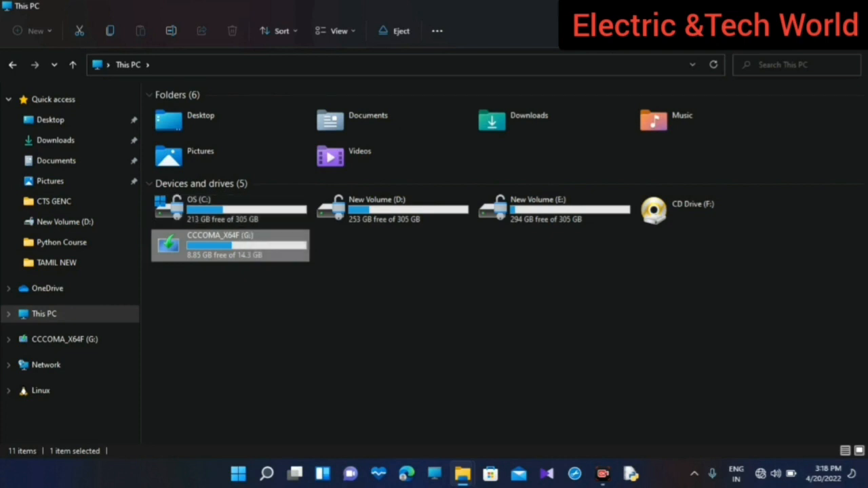
key(super+d)
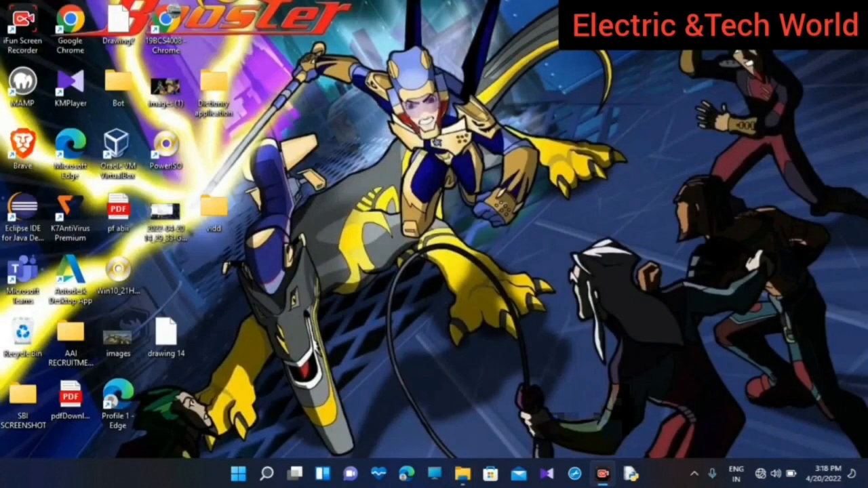